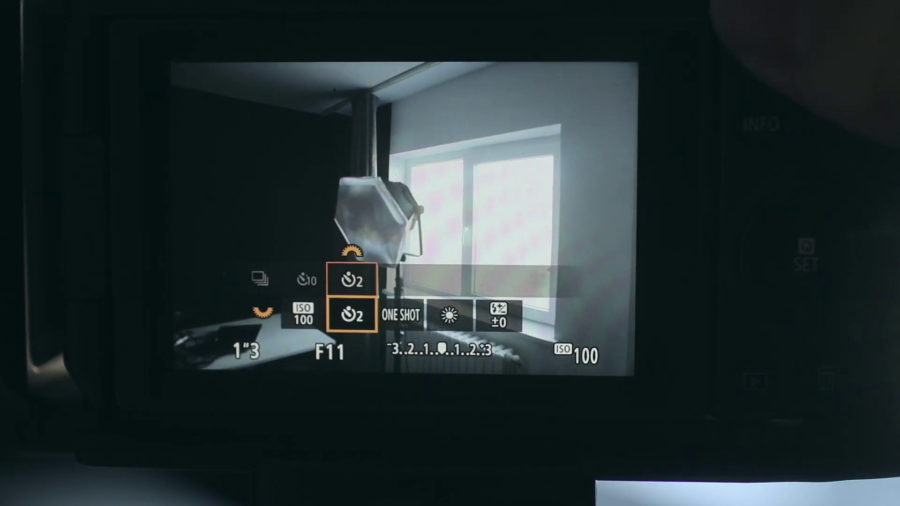
On the Canon EOS R Quick Control screen, check the ISO 100 setting and return to drive mode.
{"action": "key", "text": "Left"}
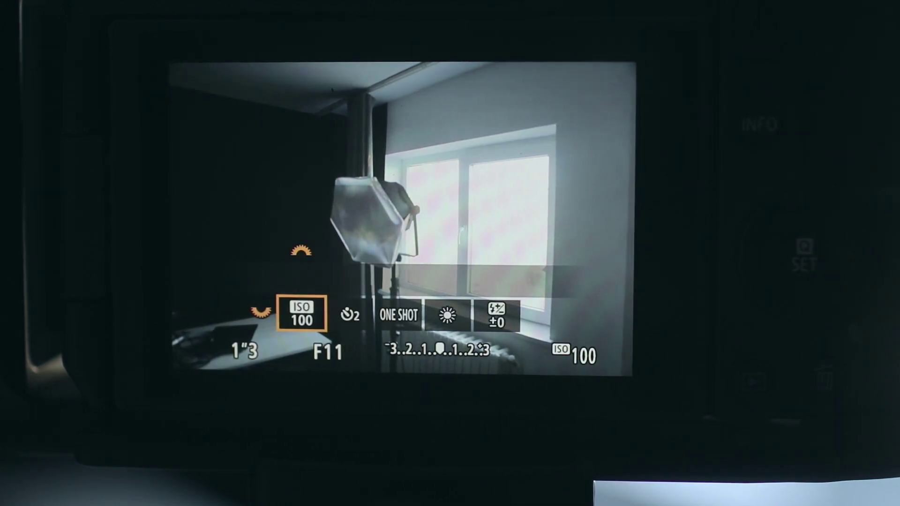
{"action": "key", "text": "Right"}
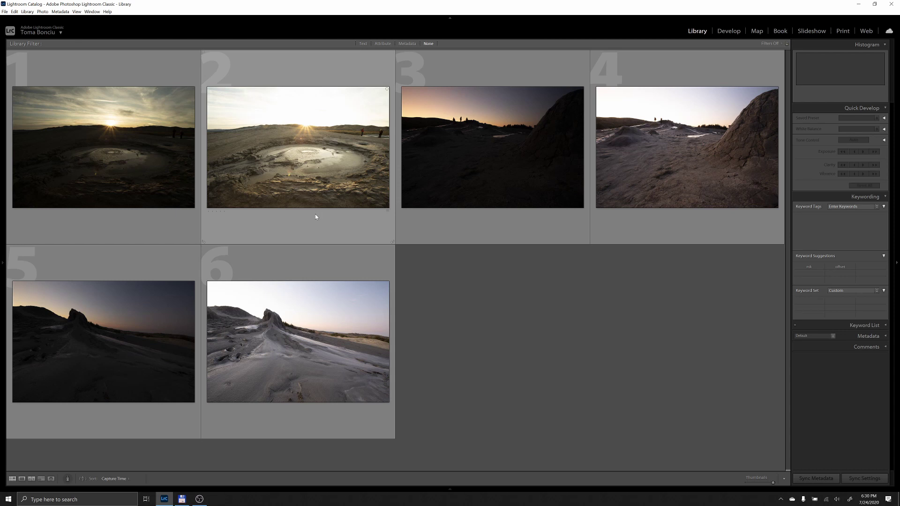
Select the first two mud-pool exposures and merge them via Photo Merge > HDR.
{"action": "left_click", "coordinate": [184, 182]}
{"action": "left_click", "coordinate": [258, 178]}
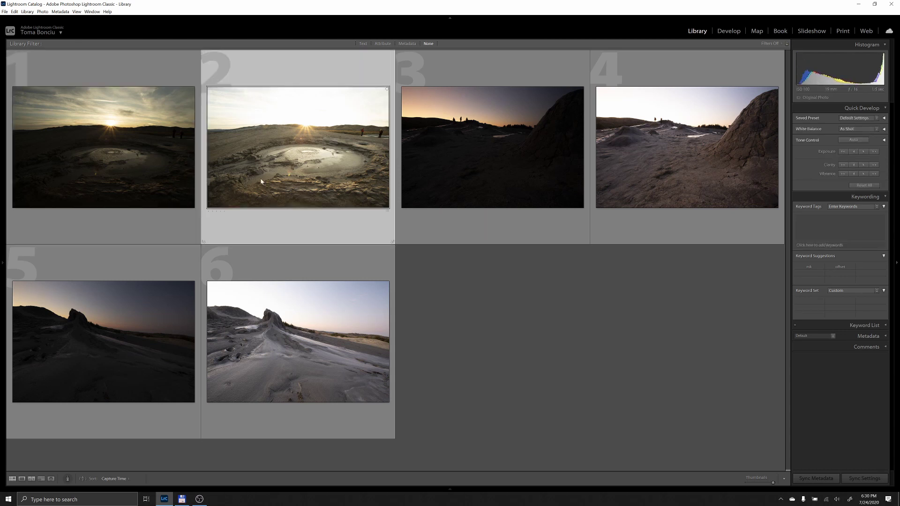
{"action": "left_click", "coordinate": [116, 177]}
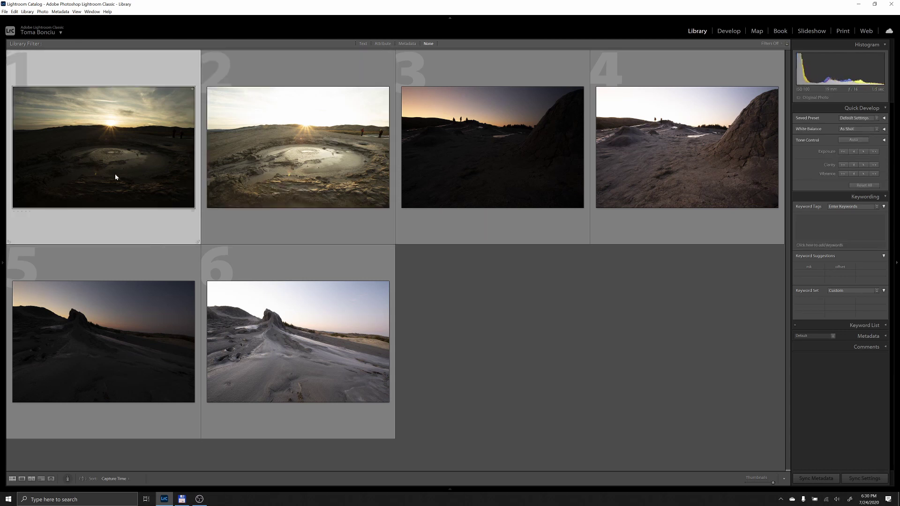
{"action": "left_click", "coordinate": [233, 169], "text": "ctrl"}
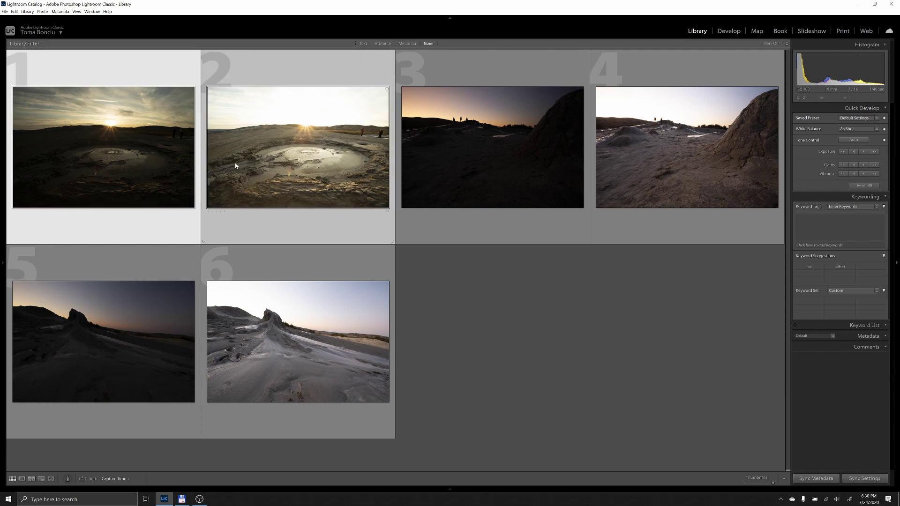
{"action": "right_click", "coordinate": [275, 160]}
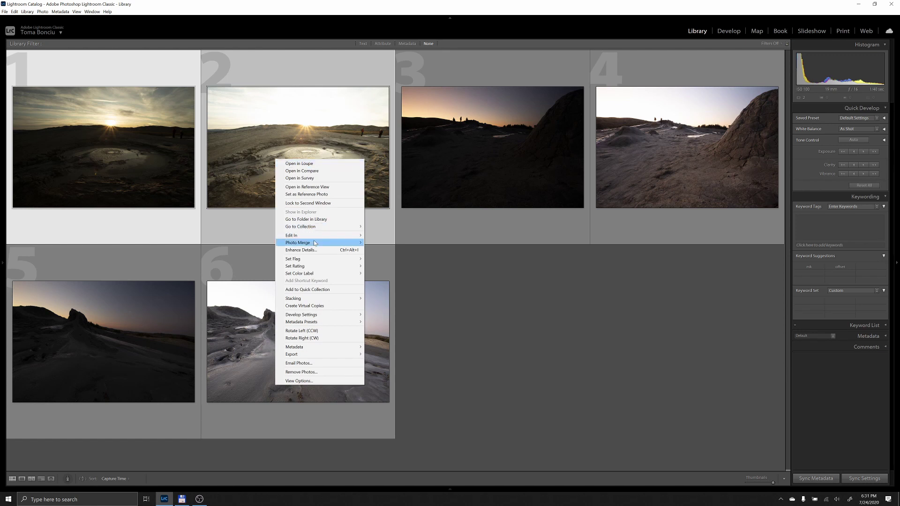
{"action": "mouse_move", "coordinate": [313, 245]}
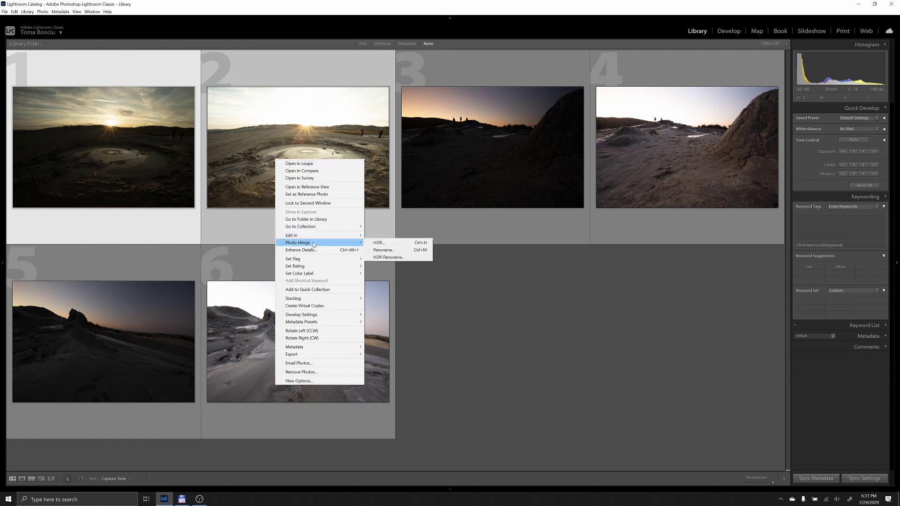
{"action": "left_click", "coordinate": [379, 244]}
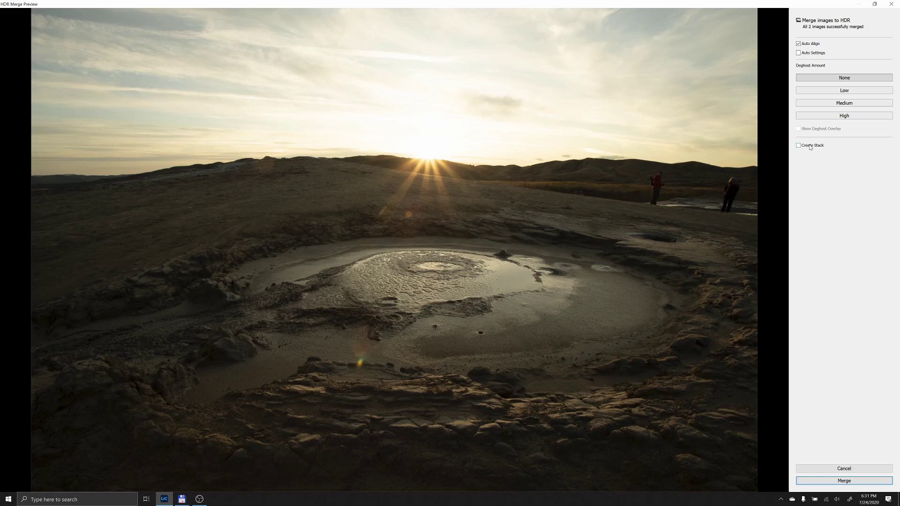
{"action": "left_click", "coordinate": [854, 483]}
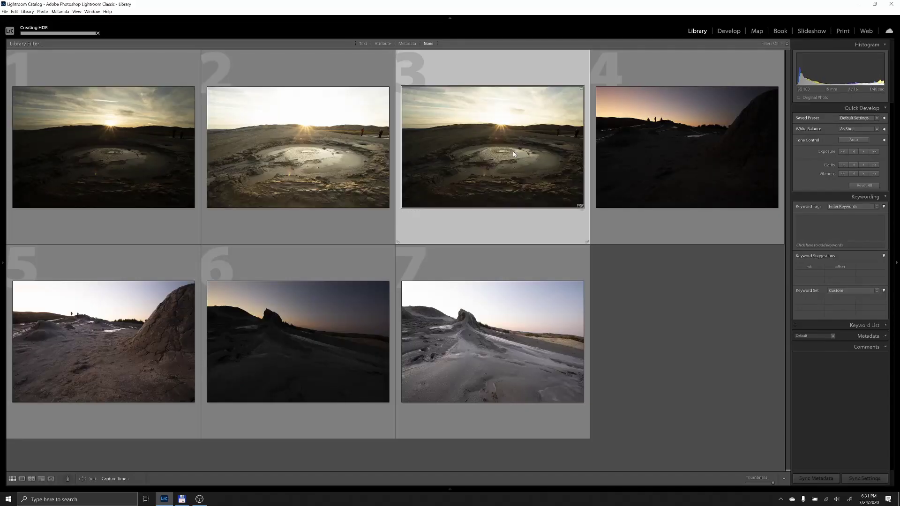
In Develop, swing the original frame's Exposure to -5 and +5, then reset it to zero.
{"action": "left_click", "coordinate": [722, 38]}
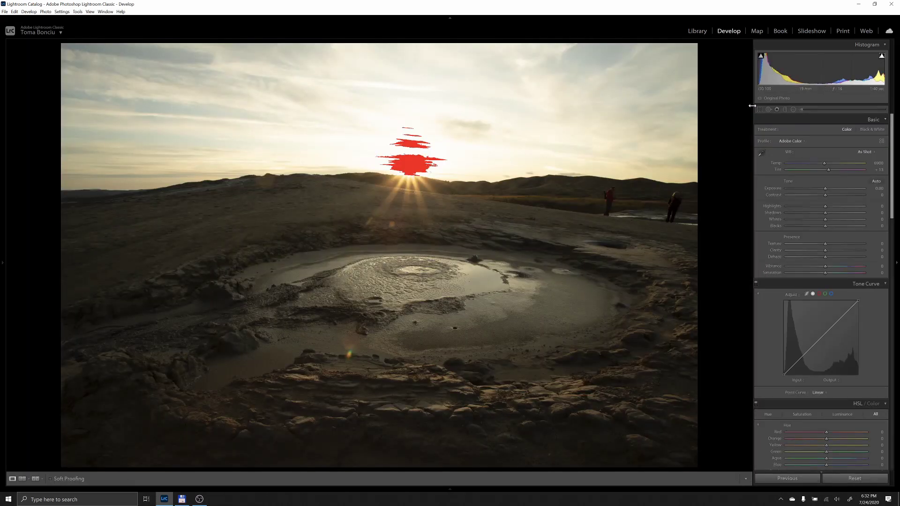
{"action": "mouse_move", "coordinate": [510, 490]}
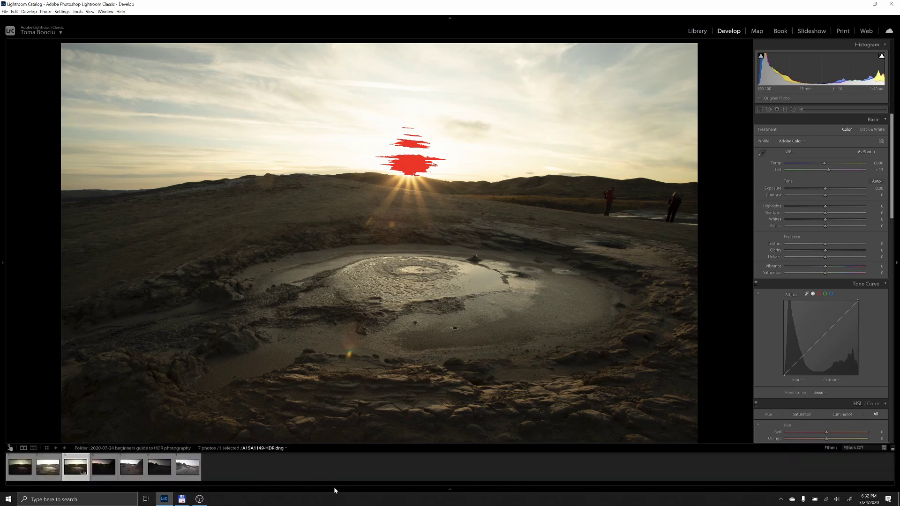
{"action": "key", "text": "t"}
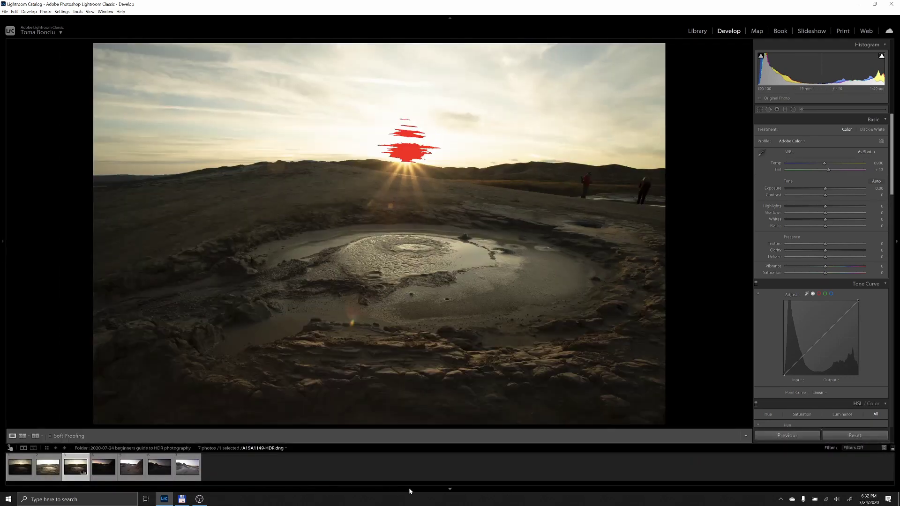
{"action": "left_click", "coordinate": [49, 467]}
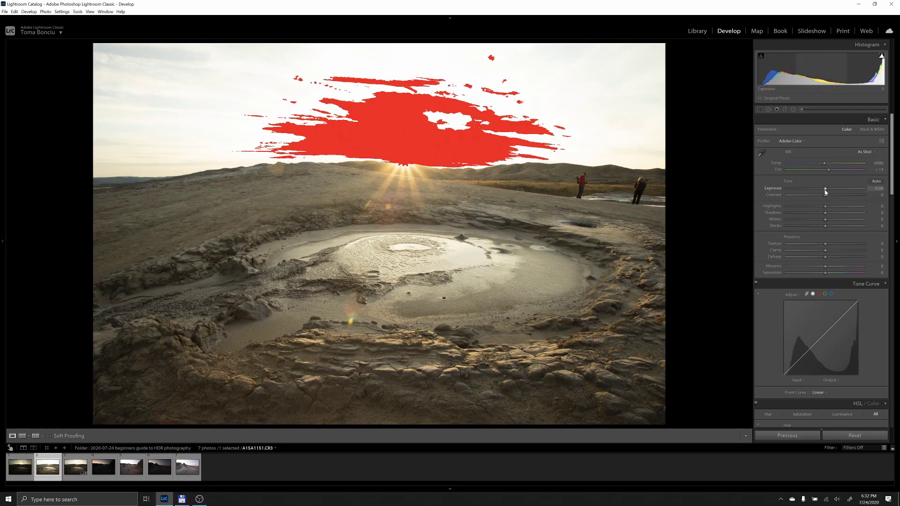
{"action": "left_click_drag", "start_coordinate": [825, 191], "coordinate": [760, 198]}
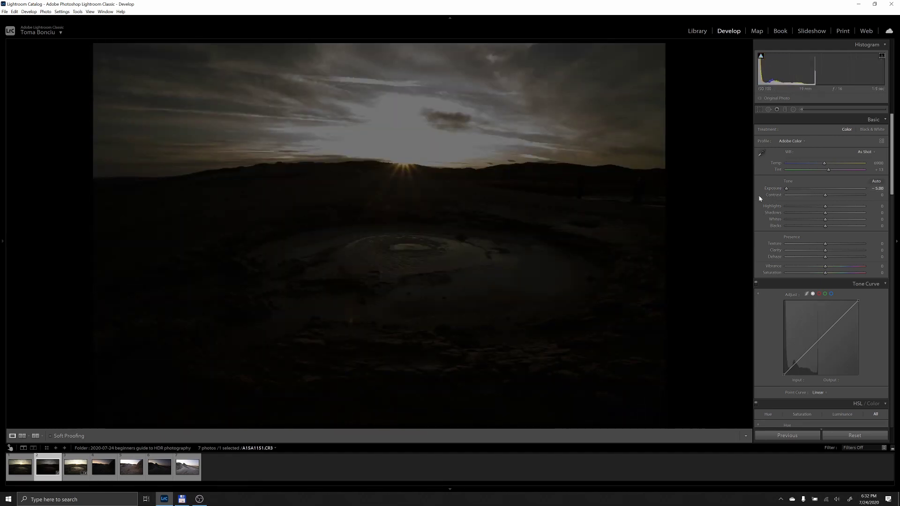
{"action": "left_click_drag", "start_coordinate": [786, 188], "coordinate": [869, 197]}
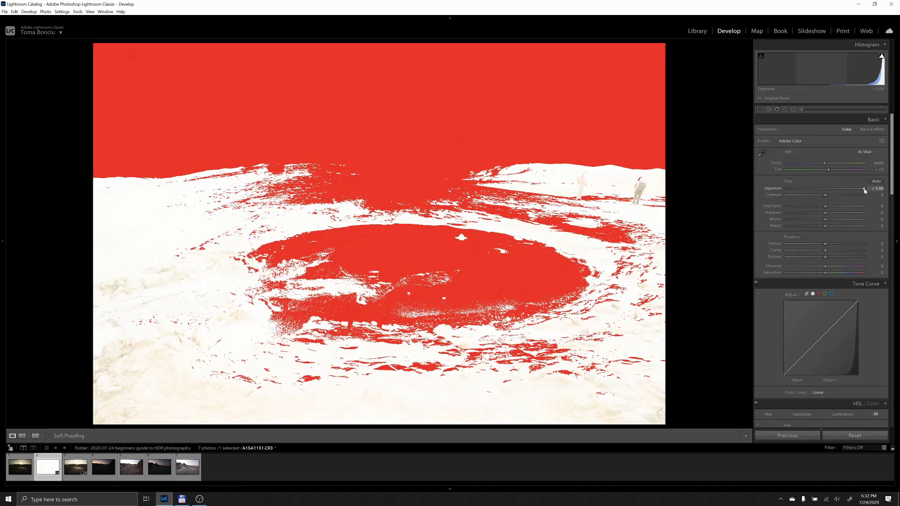
{"action": "double_click", "coordinate": [865, 191]}
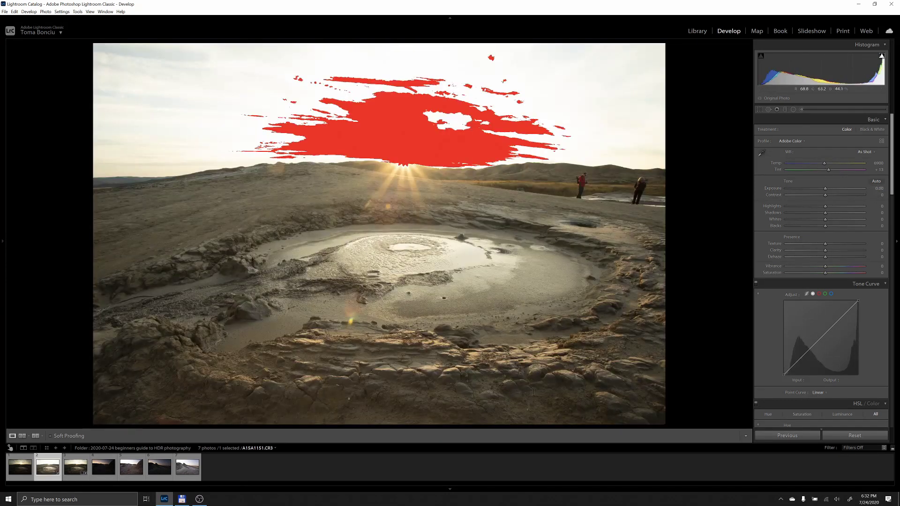
On the HDR image, drag Exposure down to -10 and then up to +10.00.
{"action": "left_click", "coordinate": [76, 469]}
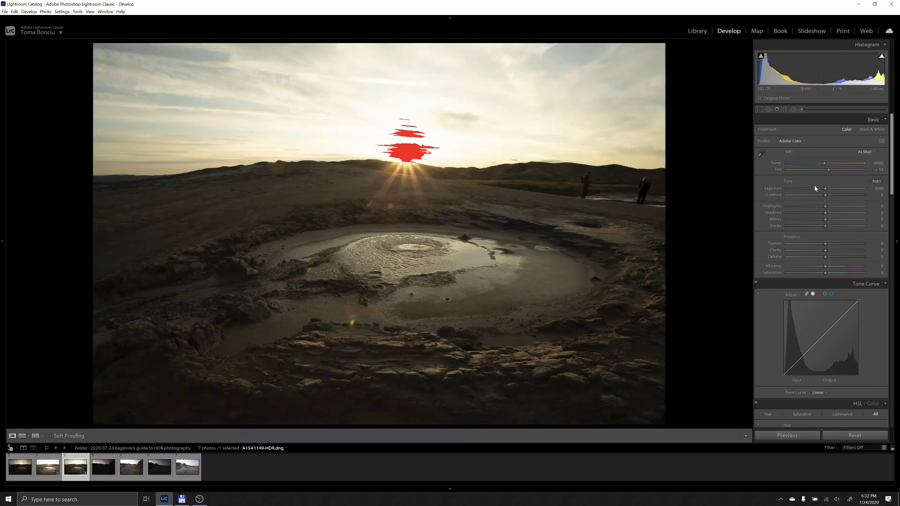
{"action": "left_click_drag", "start_coordinate": [814, 188], "coordinate": [781, 194]}
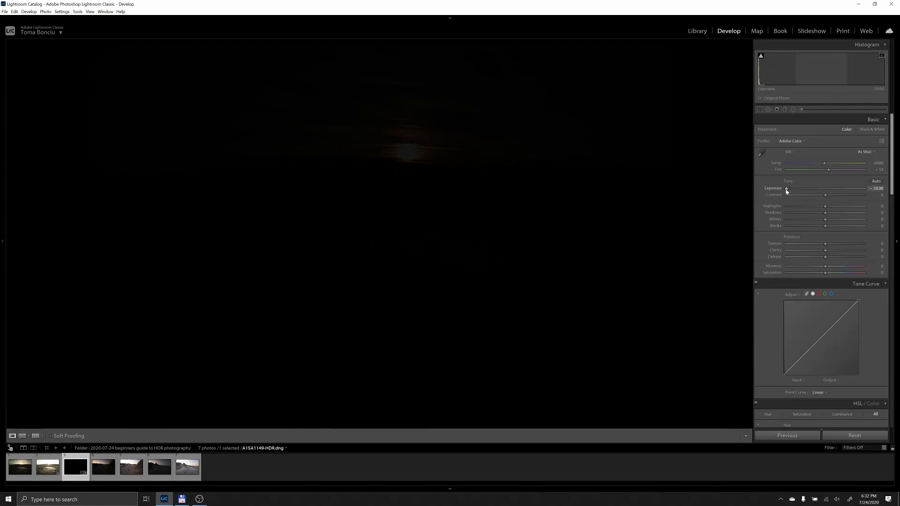
{"action": "left_click_drag", "start_coordinate": [865, 188], "coordinate": [863, 192]}
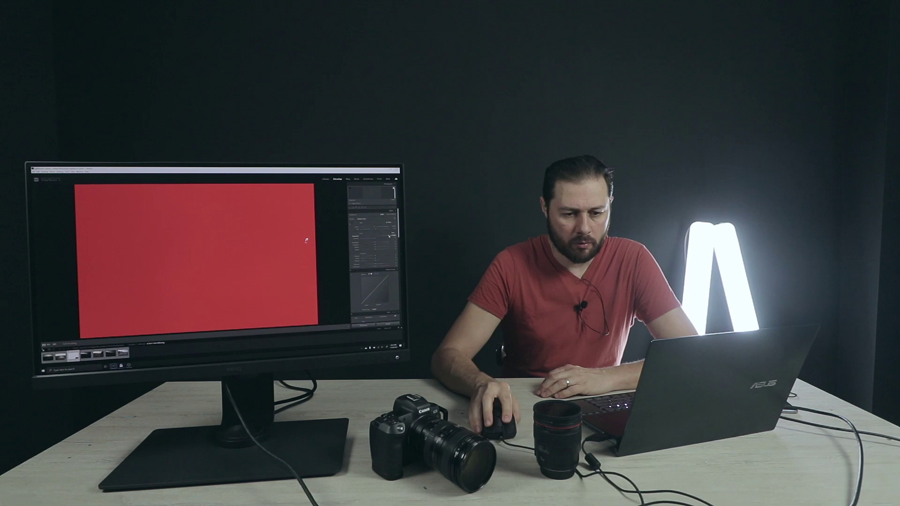
Bring the HDR image's Exposure slider back to 0.00.
{"action": "left_click_drag", "start_coordinate": [389, 236], "coordinate": [387, 236]}
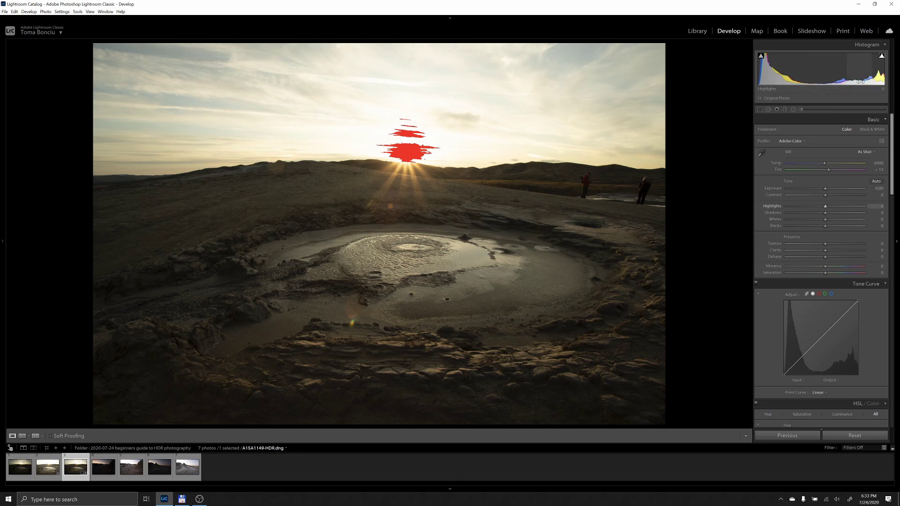
Add a graduated filter over the sky and set its Exposure to -2.24.
{"action": "left_click", "coordinate": [785, 111]}
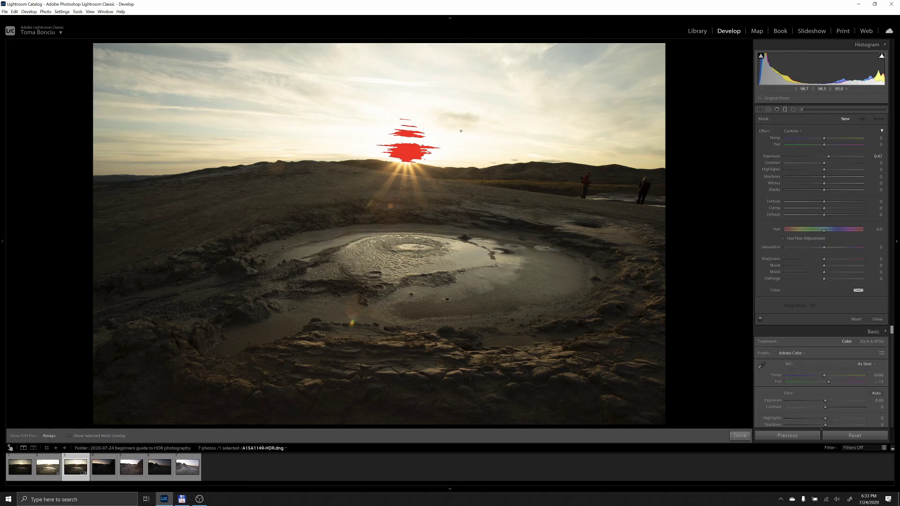
{"action": "left_click_drag", "start_coordinate": [454, 134], "coordinate": [454, 213]}
{"action": "double_click", "coordinate": [828, 156]}
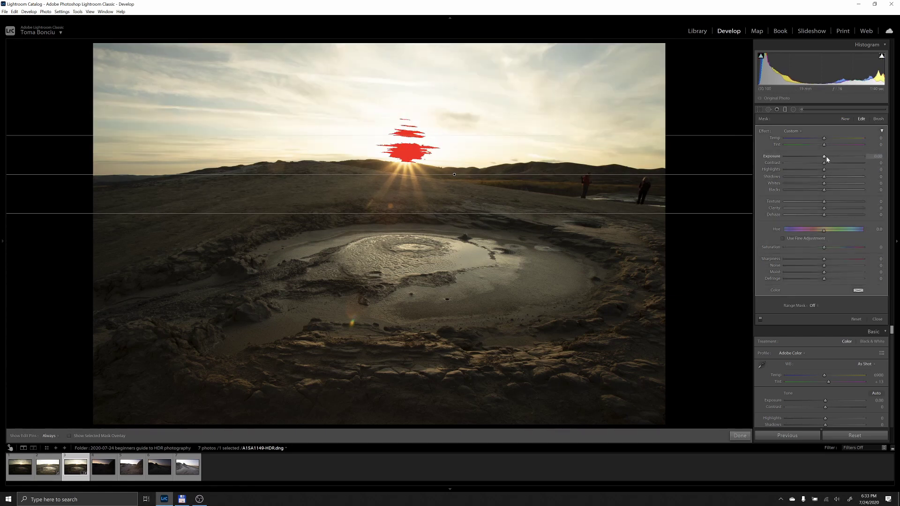
{"action": "left_click_drag", "start_coordinate": [824, 159], "coordinate": [802, 163]}
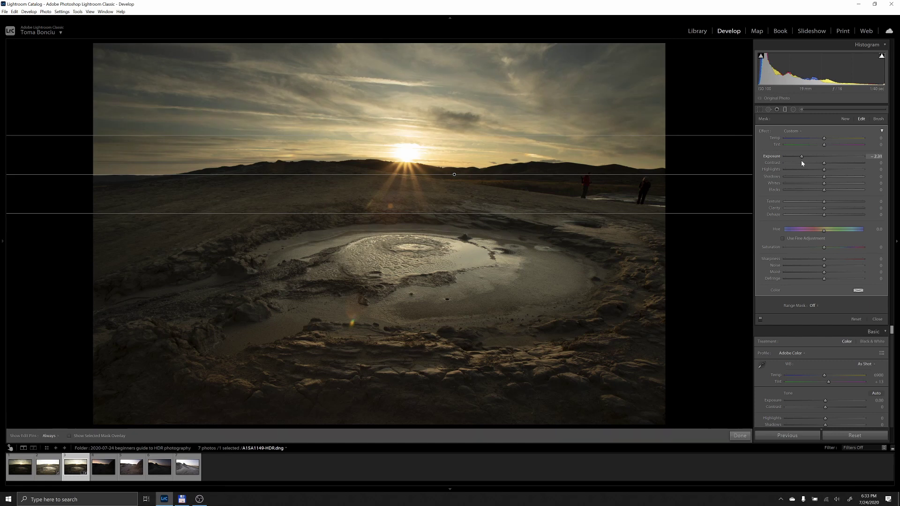
{"action": "left_click_drag", "start_coordinate": [802, 163], "coordinate": [803, 164]}
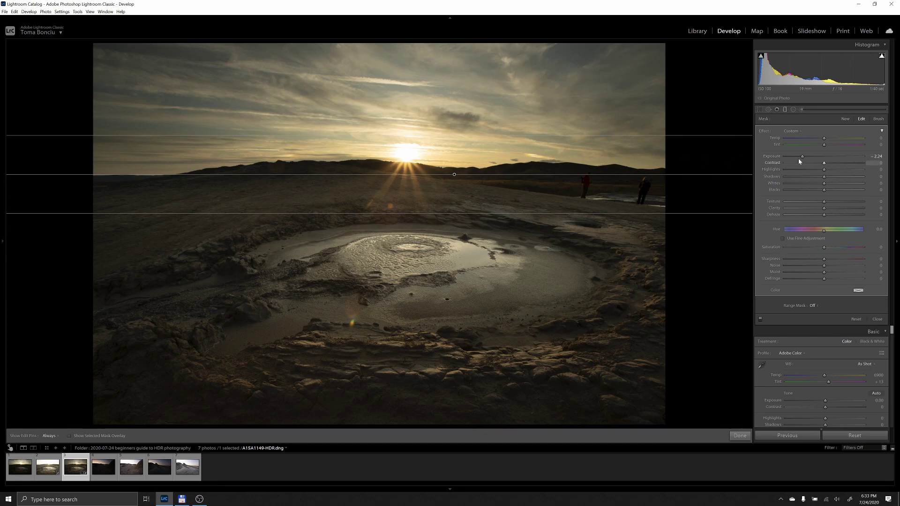
Add a second graduated filter from the bottom, raising foreground Exposure to +0.47.
{"action": "left_click", "coordinate": [847, 120]}
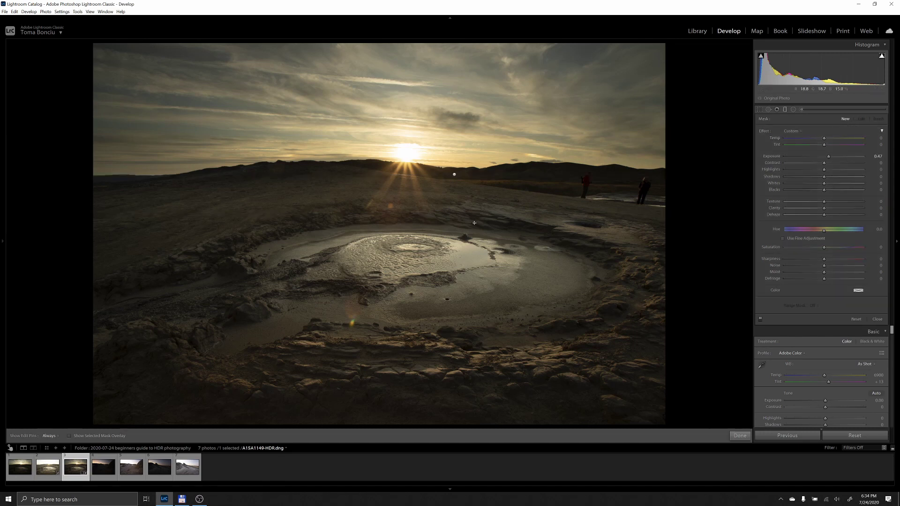
{"action": "left_click_drag", "start_coordinate": [474, 223], "coordinate": [474, 139]}
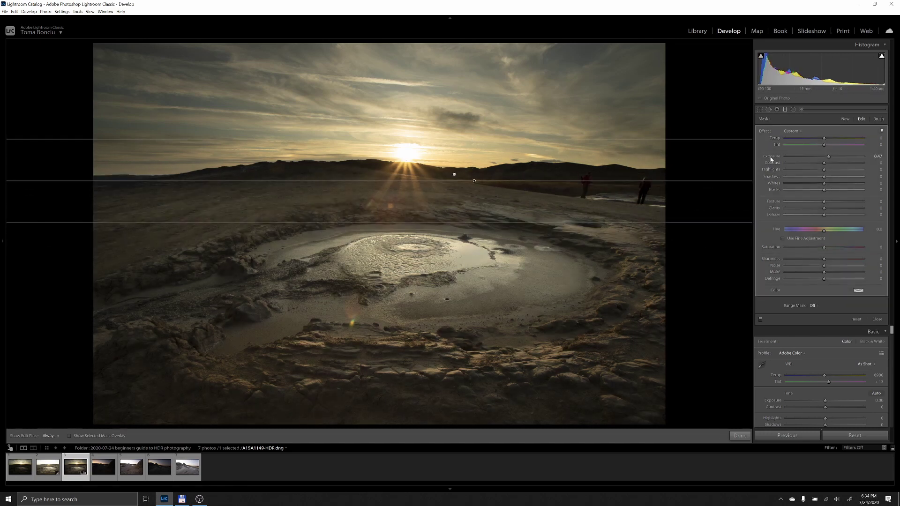
{"action": "left_click_drag", "start_coordinate": [828, 156], "coordinate": [828, 159]}
Draw a radial filter around the mud pool with Exposure +0.71, narrowed and slightly tilted.
{"action": "left_click", "coordinate": [794, 112]}
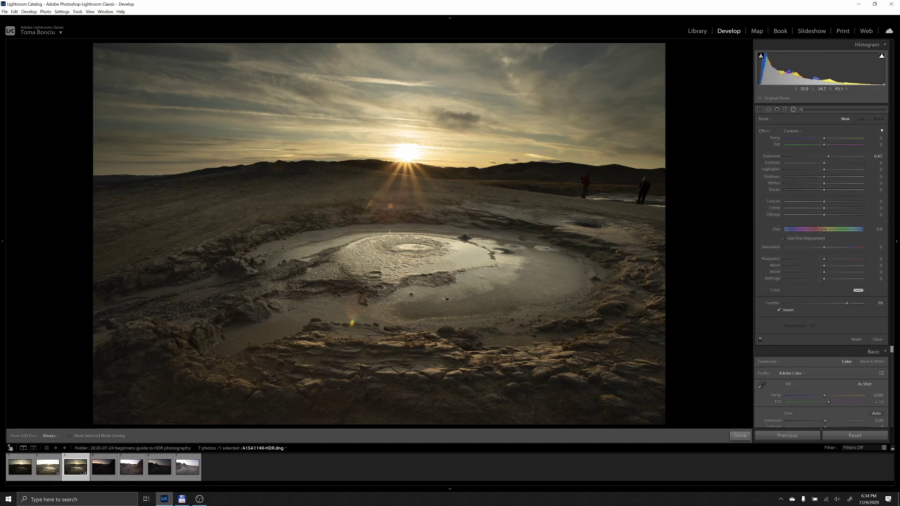
{"action": "left_click_drag", "start_coordinate": [390, 244], "coordinate": [401, 268]}
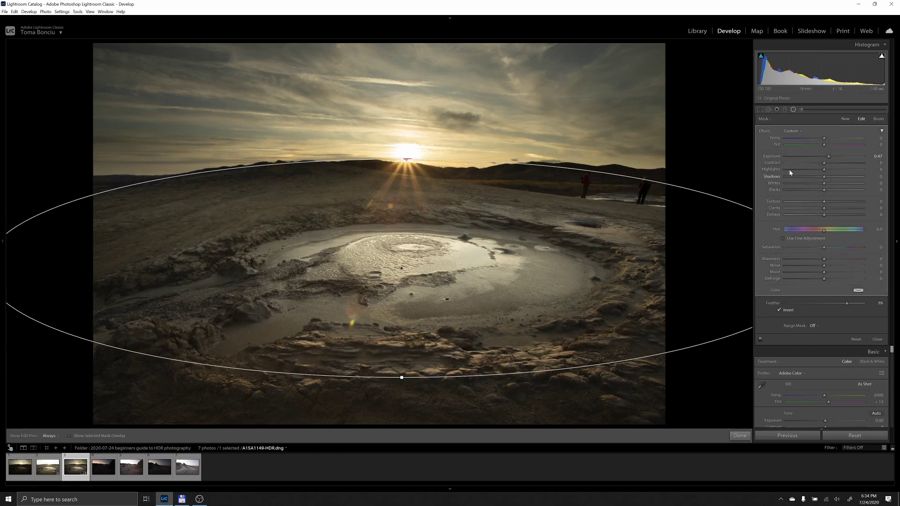
{"action": "left_click_drag", "start_coordinate": [829, 156], "coordinate": [831, 156]}
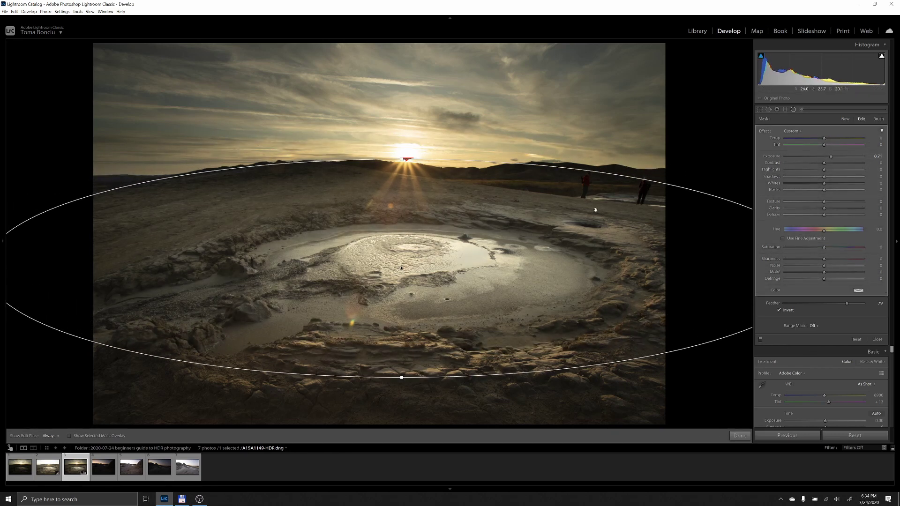
{"action": "left_click_drag", "start_coordinate": [515, 197], "coordinate": [501, 216]}
{"action": "left_click_drag", "start_coordinate": [725, 275], "coordinate": [792, 274]}
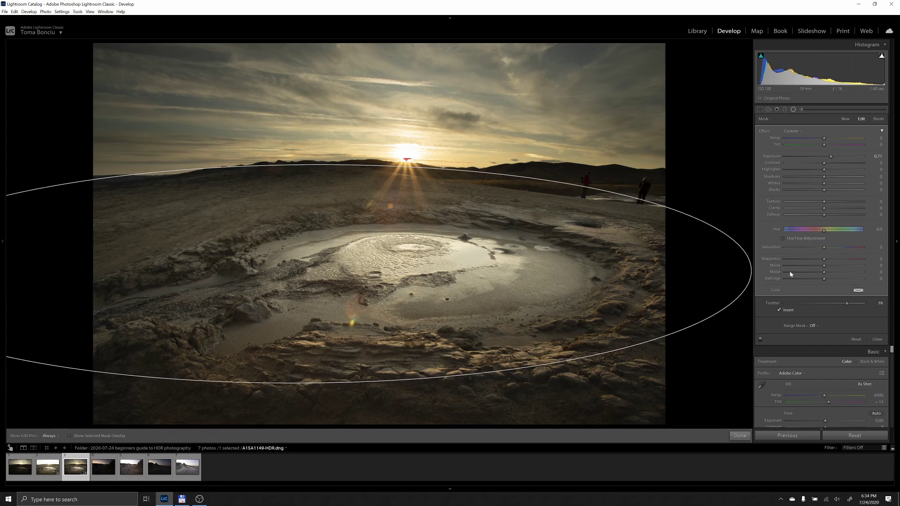
Widen and heighten the radial filter and set its Highlights to -38.
{"action": "left_click_drag", "start_coordinate": [395, 245], "coordinate": [543, 245]}
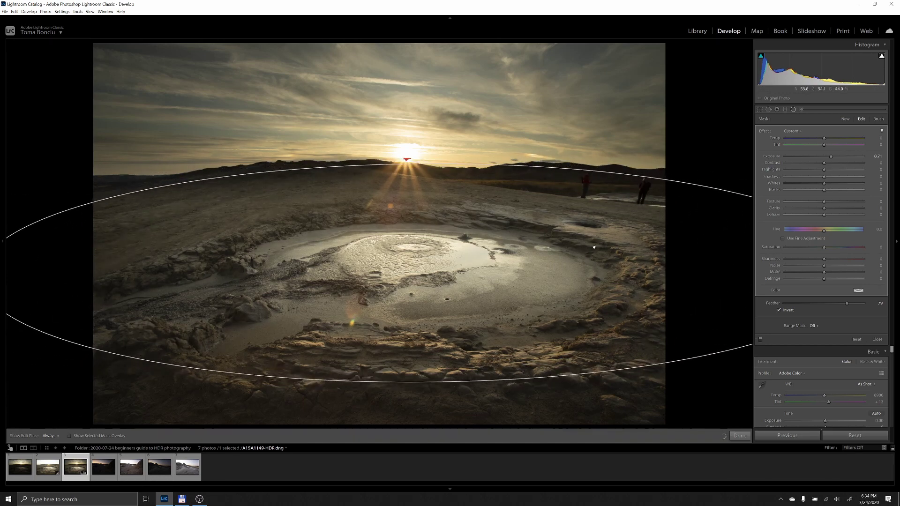
{"action": "left_click_drag", "start_coordinate": [418, 164], "coordinate": [420, 147]}
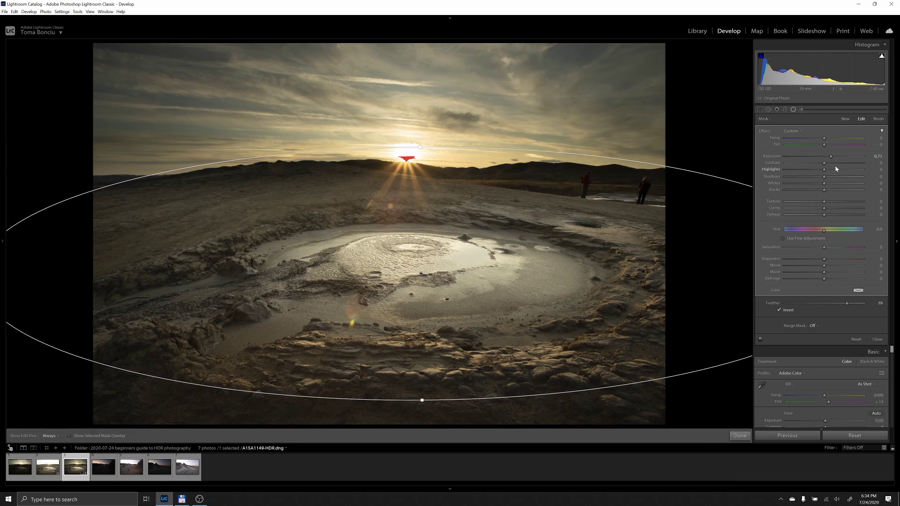
{"action": "left_click_drag", "start_coordinate": [823, 171], "coordinate": [809, 171]}
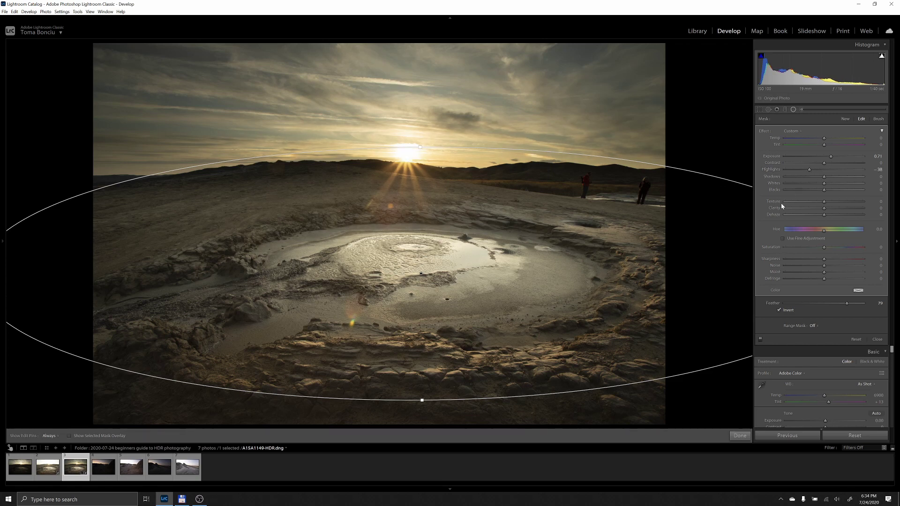
{"action": "left_click", "coordinate": [793, 110]}
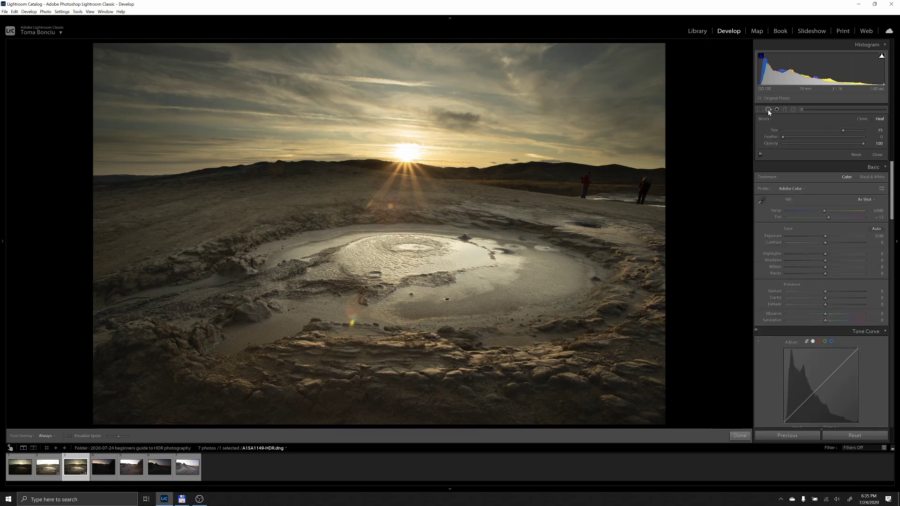
Heal the blemish at the pool's lower edge and lift the upper tones with a curve point.
{"action": "left_click", "coordinate": [353, 318]}
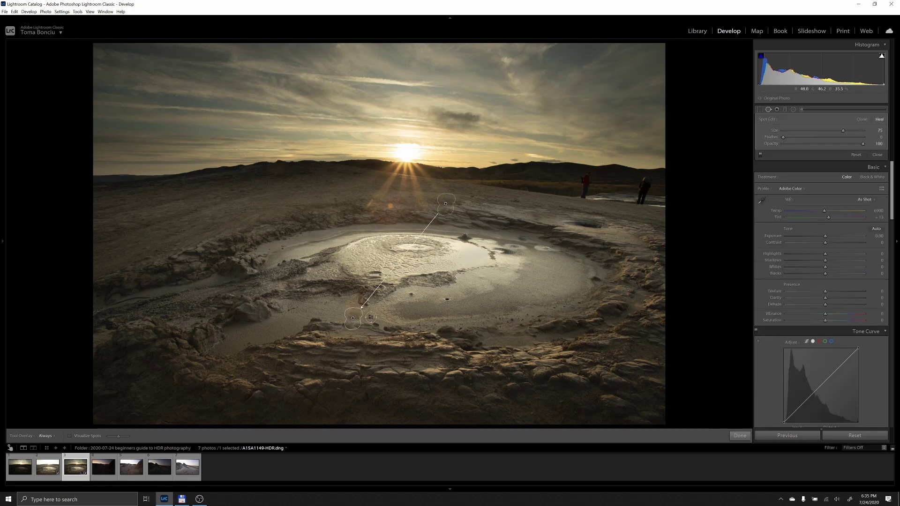
{"action": "left_click", "coordinate": [768, 111]}
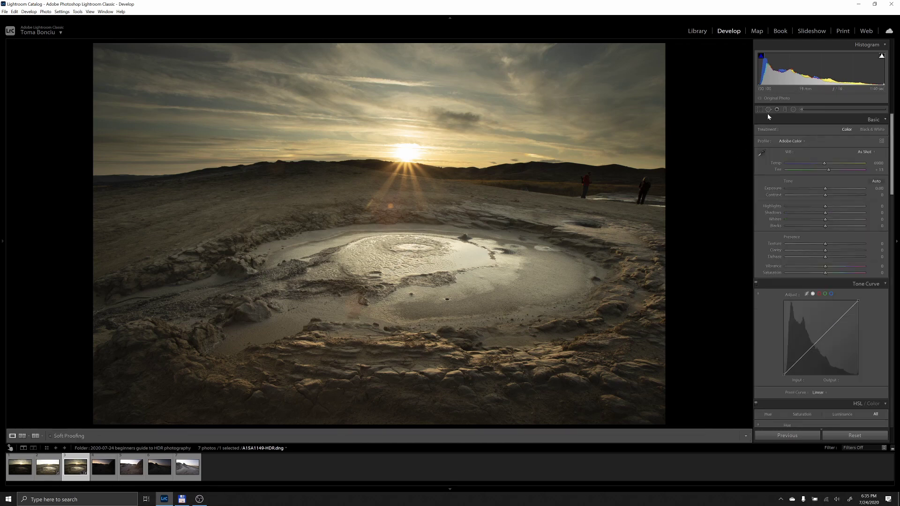
{"action": "left_click_drag", "start_coordinate": [840, 320], "coordinate": [809, 343]}
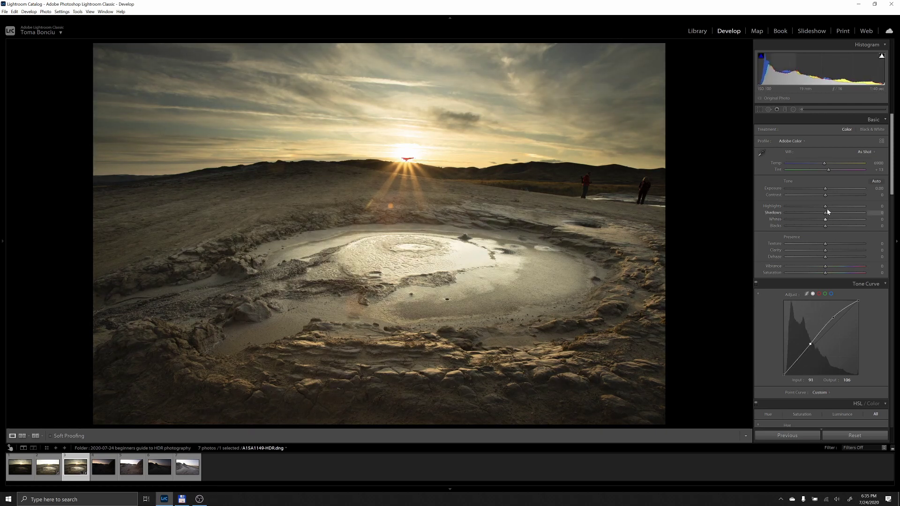
Lower the Basic Highlights slightly, to -8.
{"action": "left_click_drag", "start_coordinate": [825, 207], "coordinate": [837, 216]}
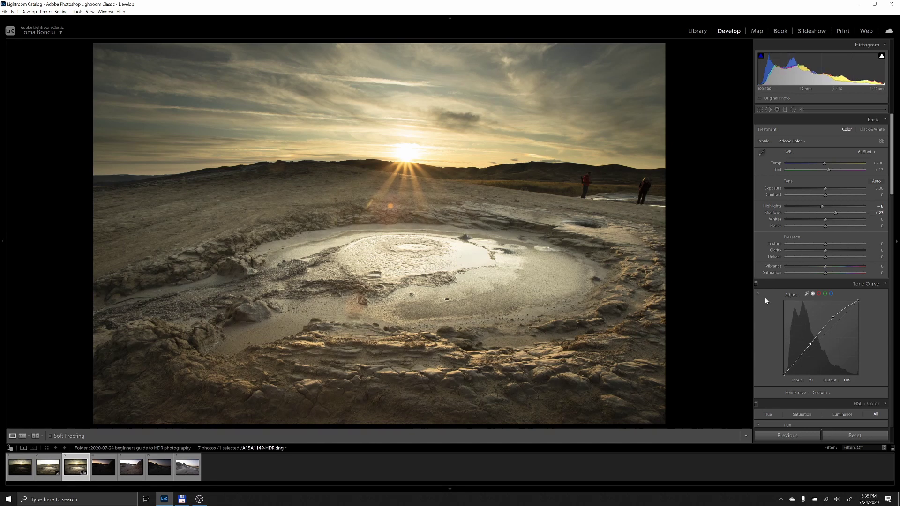
Split-tone with blue shadows (hue 216, sat 12) and warm highlights (hue 41, sat 18).
{"action": "scroll", "coordinate": [766, 299], "scroll_direction": "down", "scroll_amount": 3}
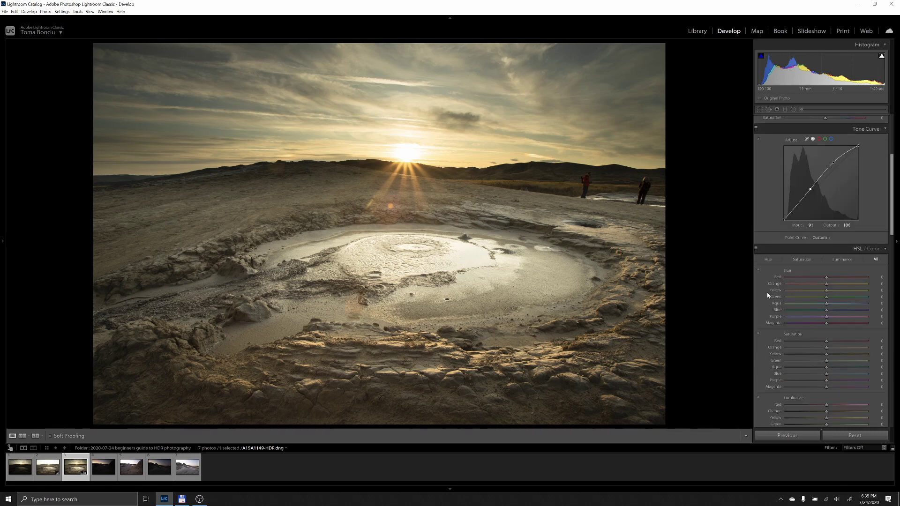
{"action": "scroll", "coordinate": [767, 295], "scroll_direction": "down", "scroll_amount": 5}
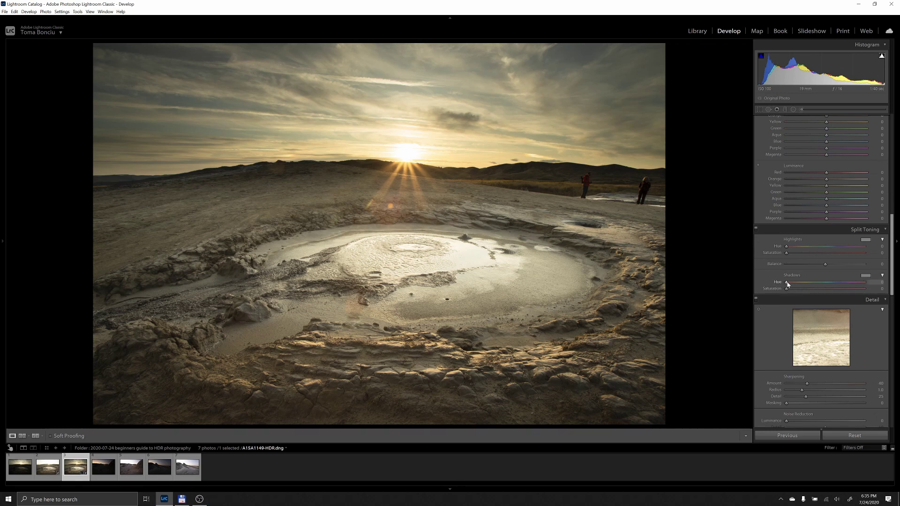
{"action": "mouse_move", "coordinate": [788, 284]}
{"action": "left_mouse_down"}
{"action": "mouse_move", "coordinate": [835, 284]}
{"action": "mouse_move", "coordinate": [796, 292]}
{"action": "left_mouse_up"}
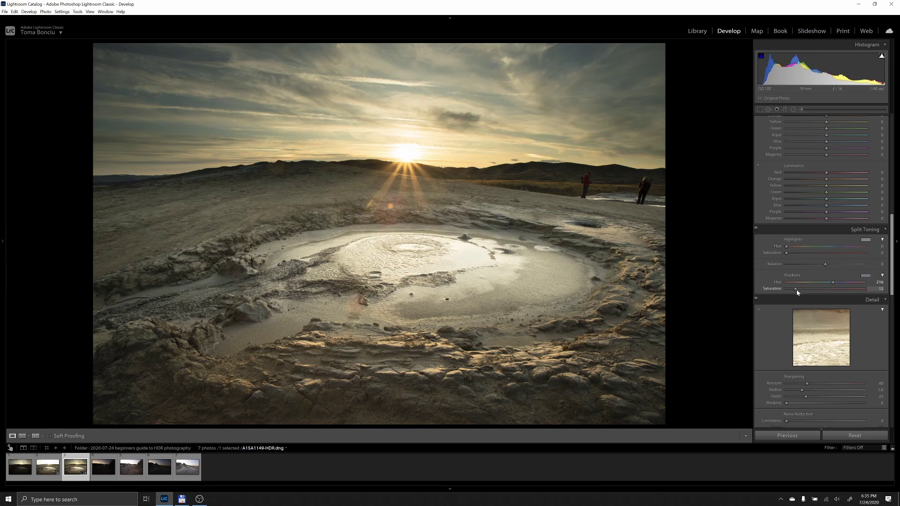
{"action": "left_click", "coordinate": [786, 247], "text": "alt"}
{"action": "left_click_drag", "start_coordinate": [796, 249], "coordinate": [800, 248]}
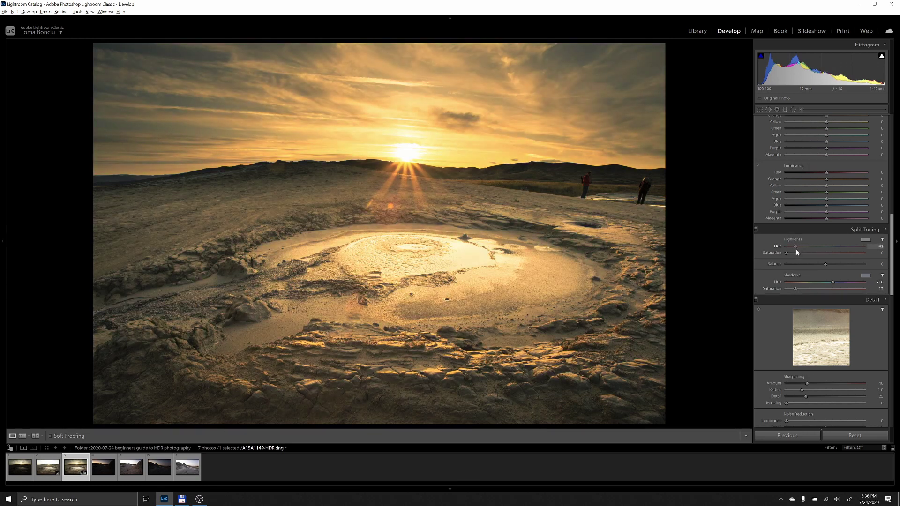
{"action": "left_click_drag", "start_coordinate": [786, 253], "coordinate": [801, 252]}
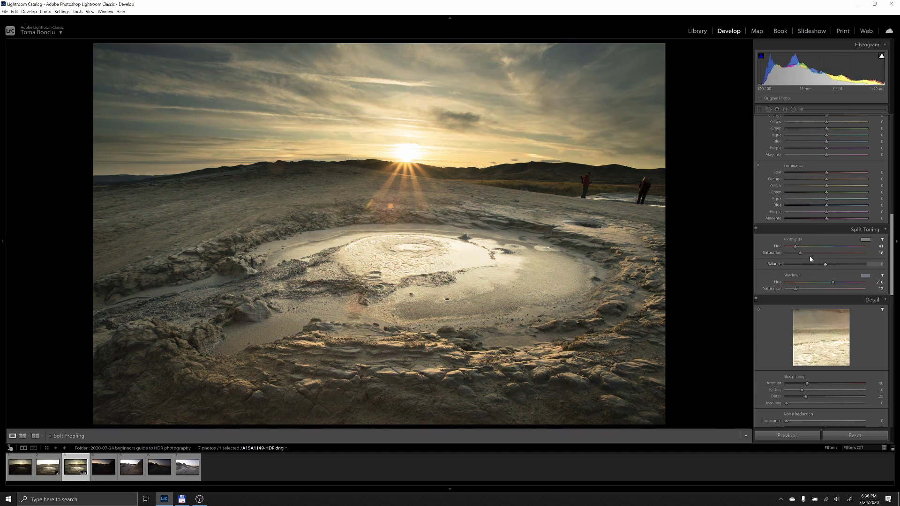
Toggle Split Toning and the Before/After view to compare the edit with the original.
{"action": "left_click", "coordinate": [756, 229]}
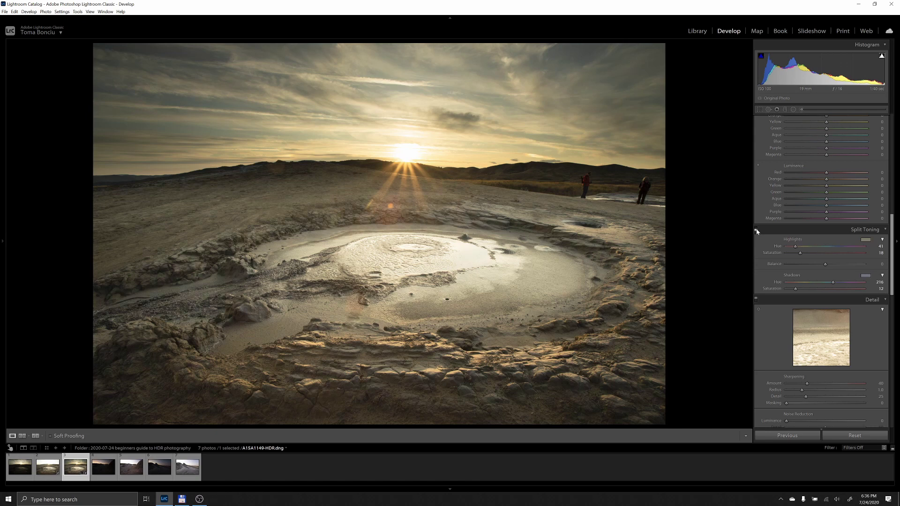
{"action": "left_click", "coordinate": [756, 229]}
{"action": "left_click", "coordinate": [756, 230]}
{"action": "key", "text": "backslash"}
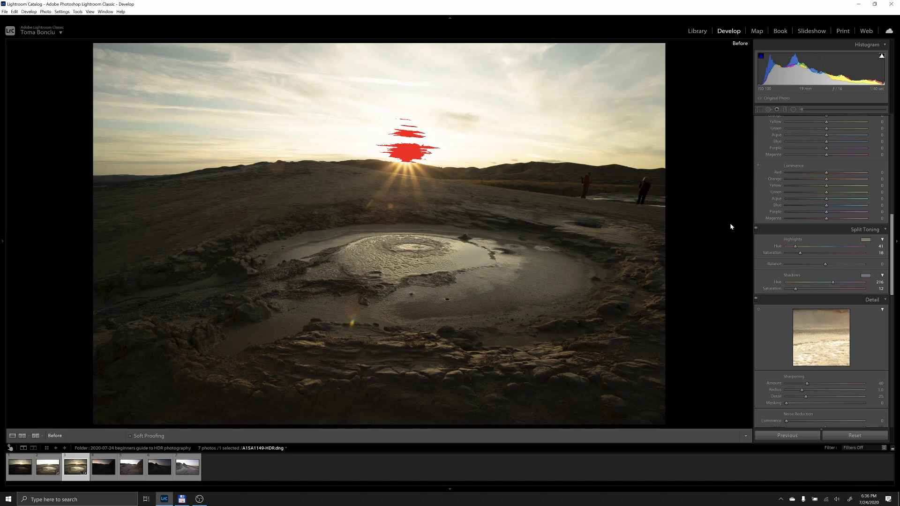
{"action": "key", "text": "backslash"}
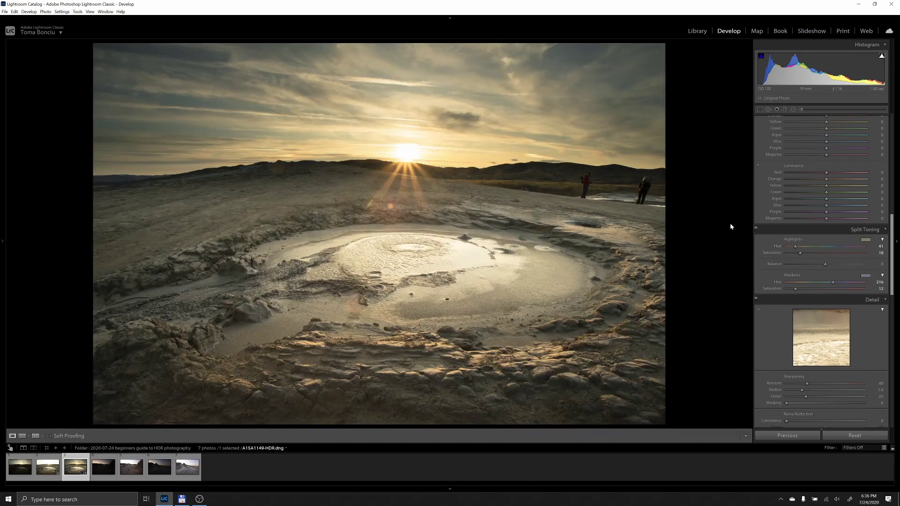
{"action": "key", "text": "backslash"}
{"action": "key", "text": "backslash"}
In Grid, select mud-cone photos 4 and 5, merge them to HDR with Ctrl+H, and open it in Develop.
{"action": "left_click", "coordinate": [697, 31]}
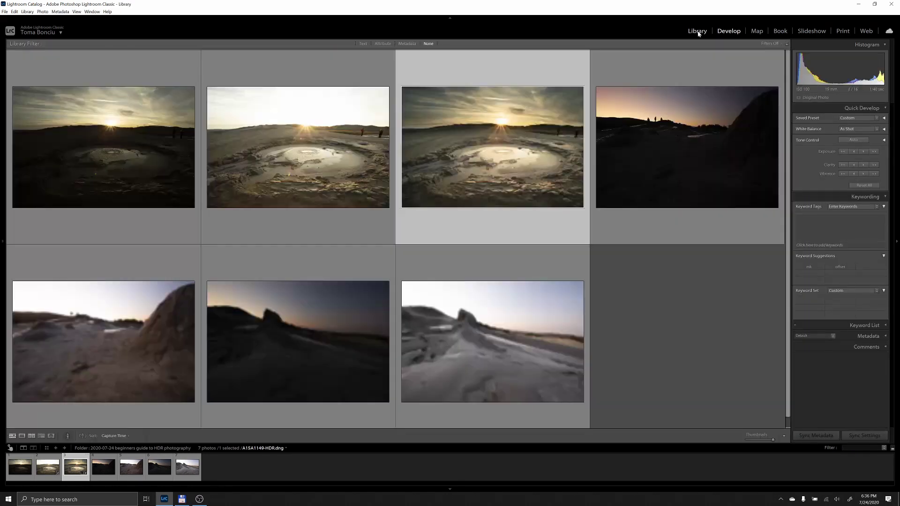
{"action": "left_click", "coordinate": [666, 134]}
{"action": "left_click", "coordinate": [160, 340], "text": "ctrl"}
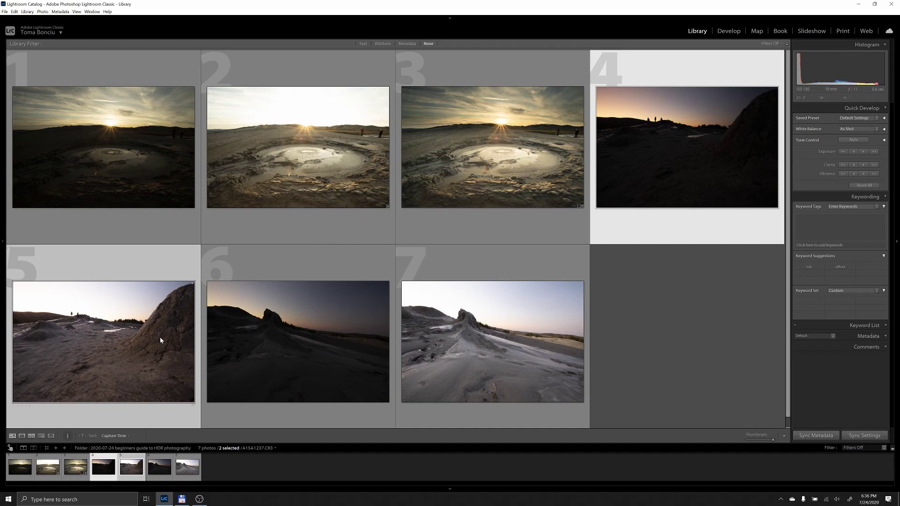
{"action": "key", "text": "ctrl+h"}
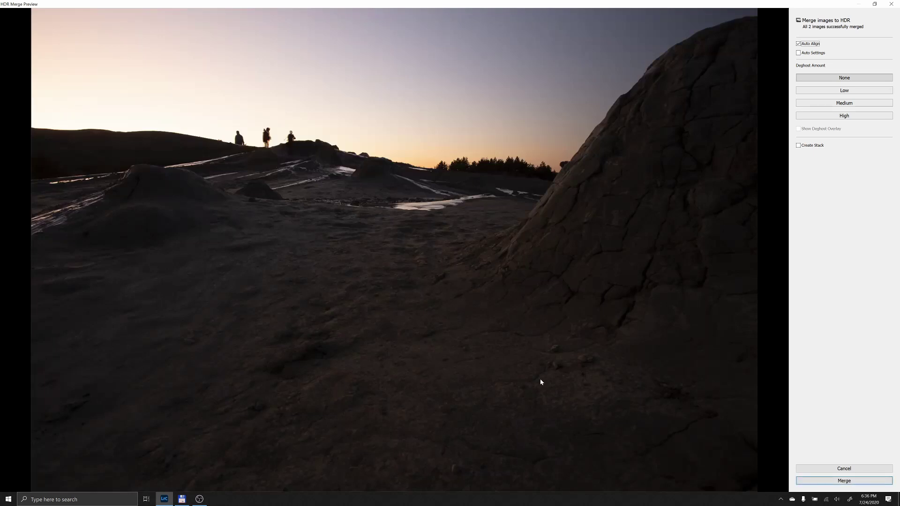
{"action": "left_click", "coordinate": [825, 481]}
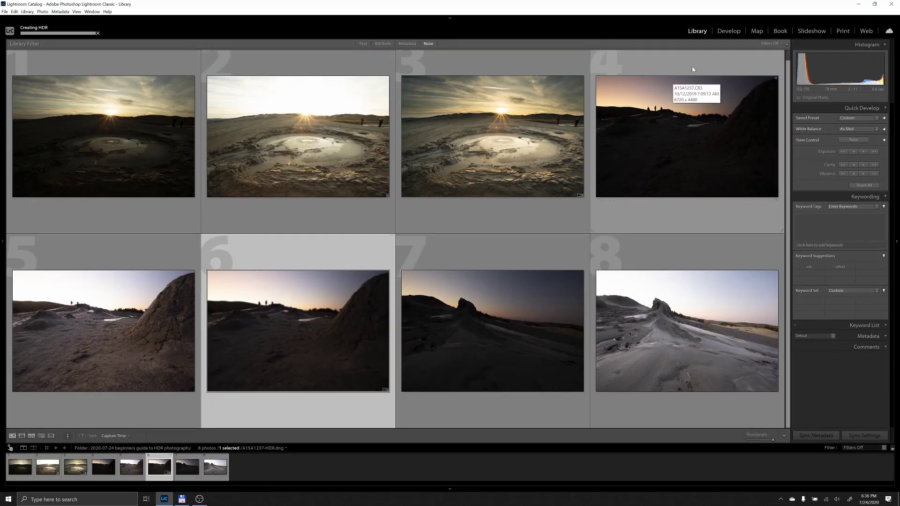
{"action": "left_click", "coordinate": [729, 34]}
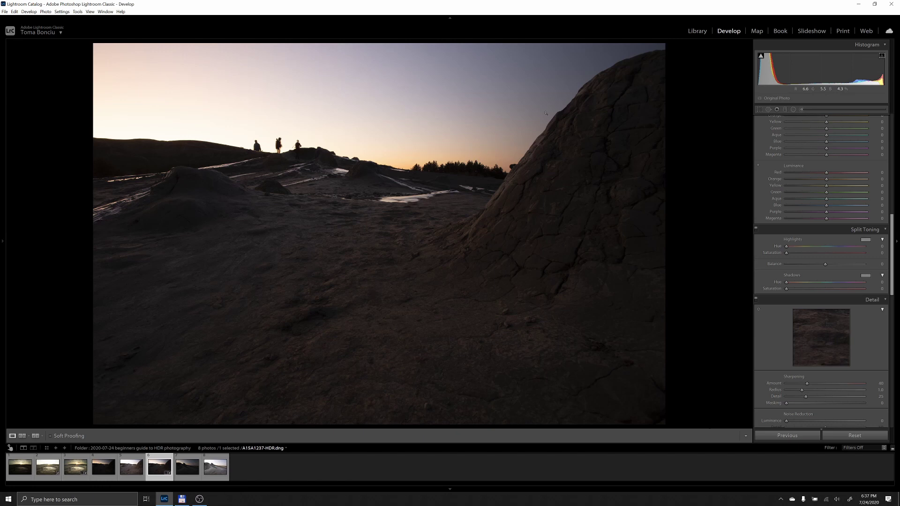
Raise the HDR's Exposure to +1.78, try Highlights at -100, then reset Highlights to 0.
{"action": "scroll", "coordinate": [766, 211], "scroll_direction": "up", "scroll_amount": 10}
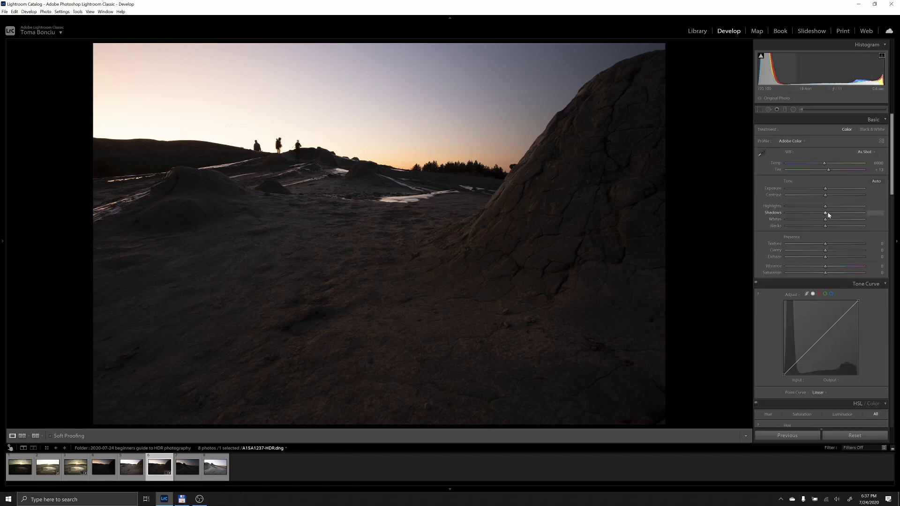
{"action": "left_click_drag", "start_coordinate": [828, 191], "coordinate": [834, 191]}
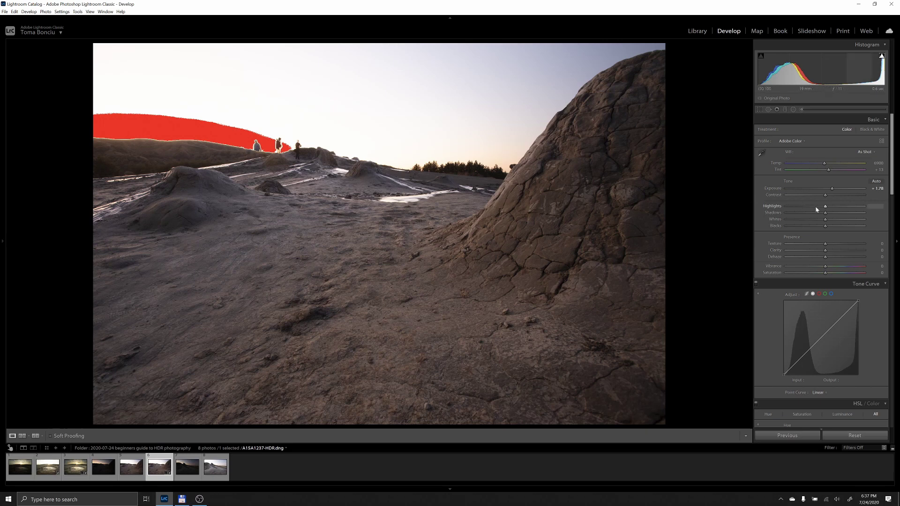
{"action": "left_click_drag", "start_coordinate": [823, 207], "coordinate": [781, 212]}
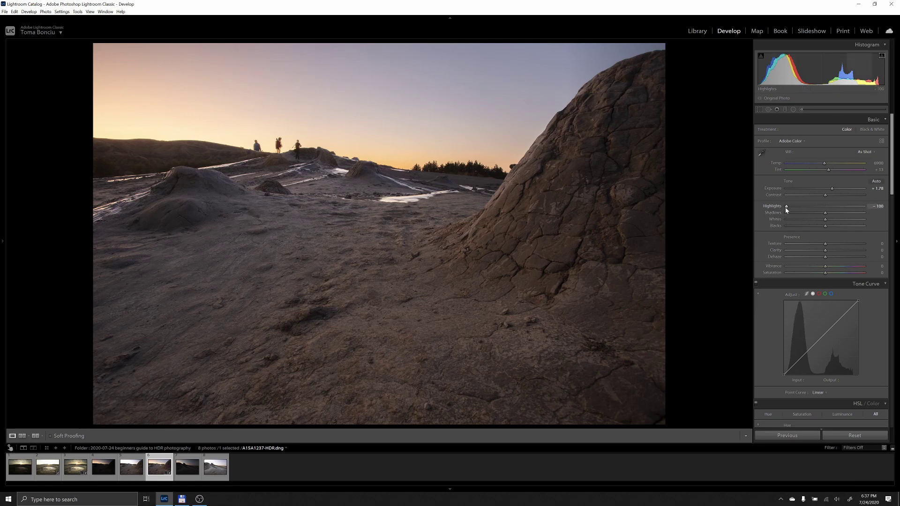
{"action": "double_click", "coordinate": [786, 206]}
{"action": "key", "text": "j"}
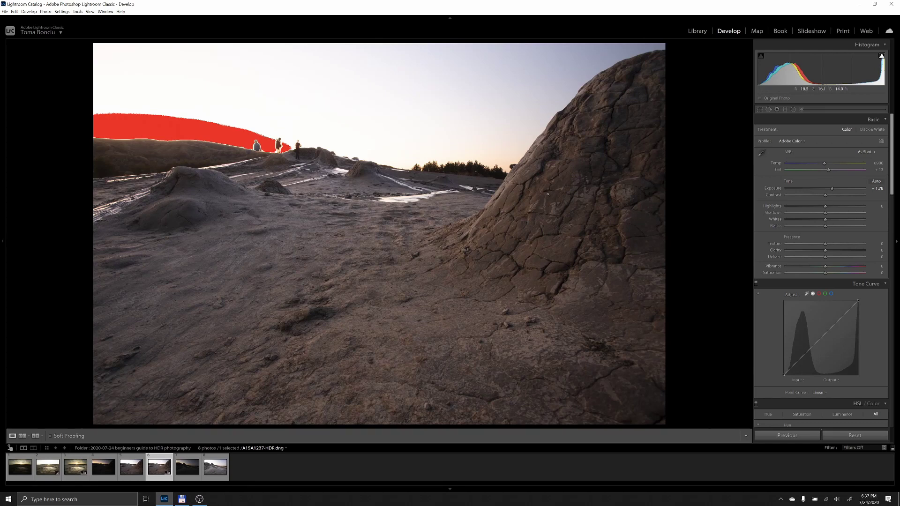
Add a sky-to-horizon graduated filter with Exposure -2.14, Shadows 78 and Highlights -26.
{"action": "left_click", "coordinate": [785, 110]}
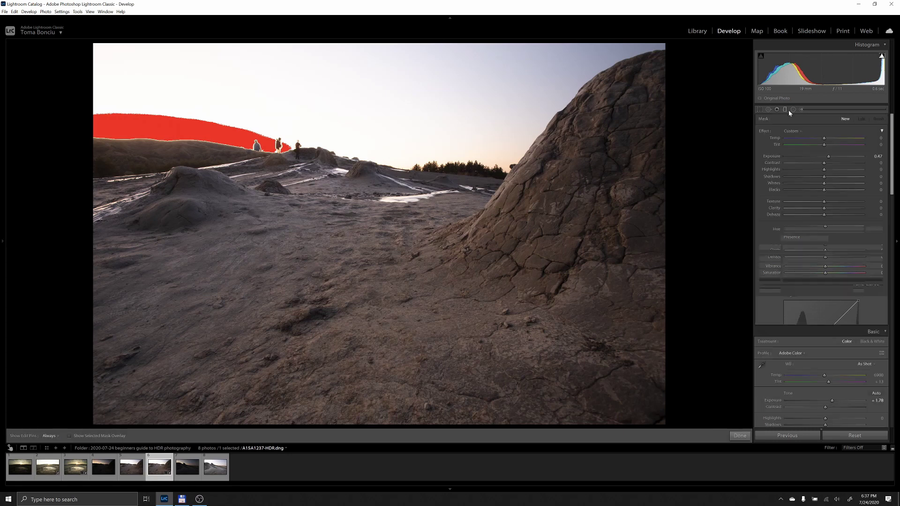
{"action": "double_click", "coordinate": [828, 157]}
{"action": "left_click_drag", "start_coordinate": [425, 140], "coordinate": [421, 234]}
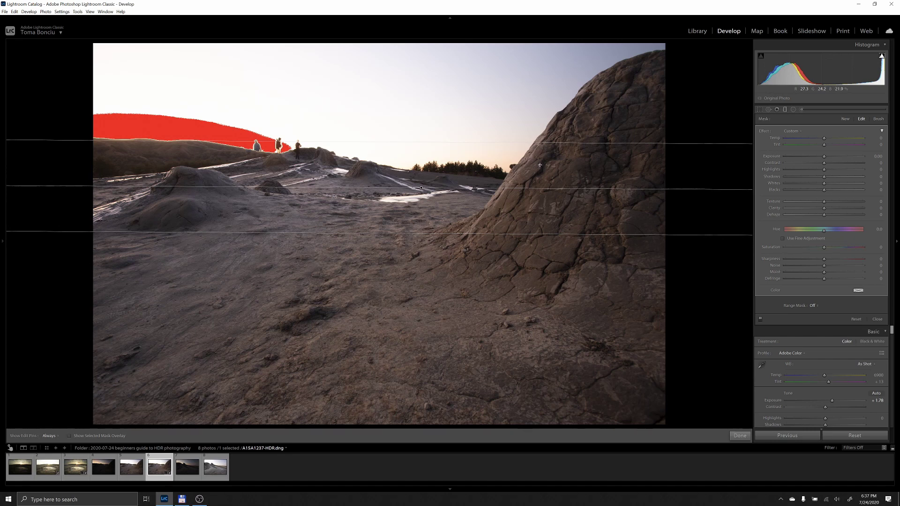
{"action": "left_click_drag", "start_coordinate": [824, 157], "coordinate": [802, 156]}
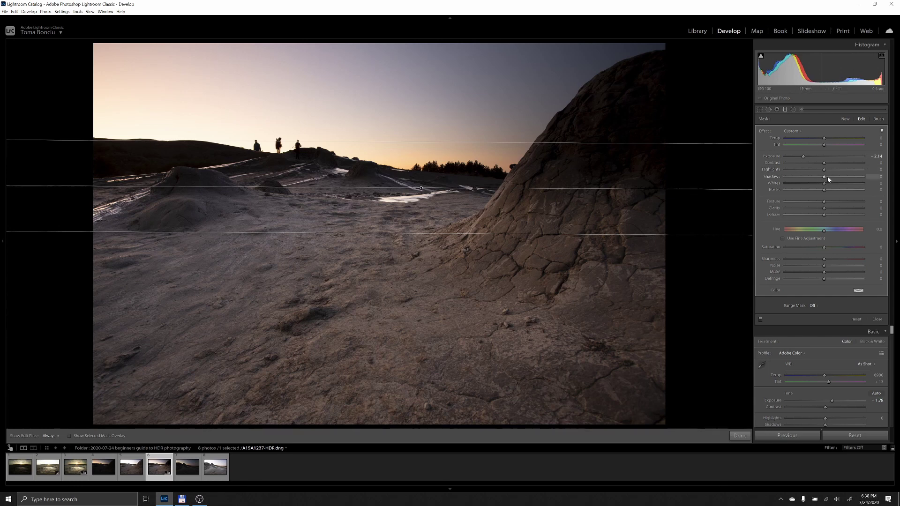
{"action": "left_click_drag", "start_coordinate": [832, 179], "coordinate": [853, 177]}
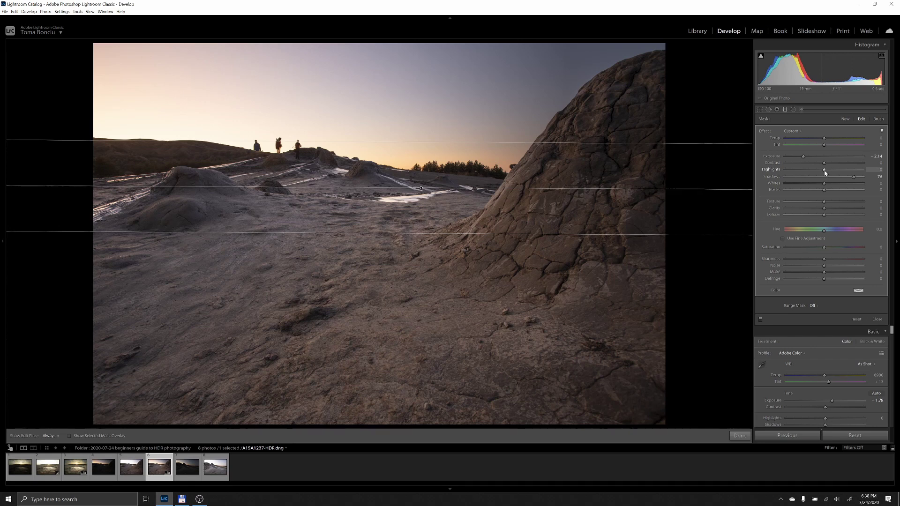
{"action": "left_click_drag", "start_coordinate": [825, 171], "coordinate": [831, 191]}
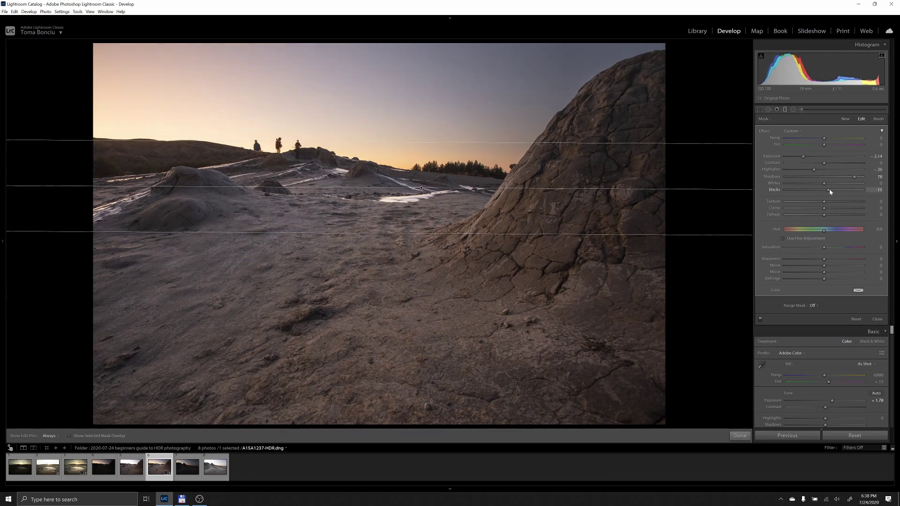
{"action": "left_click", "coordinate": [785, 110]}
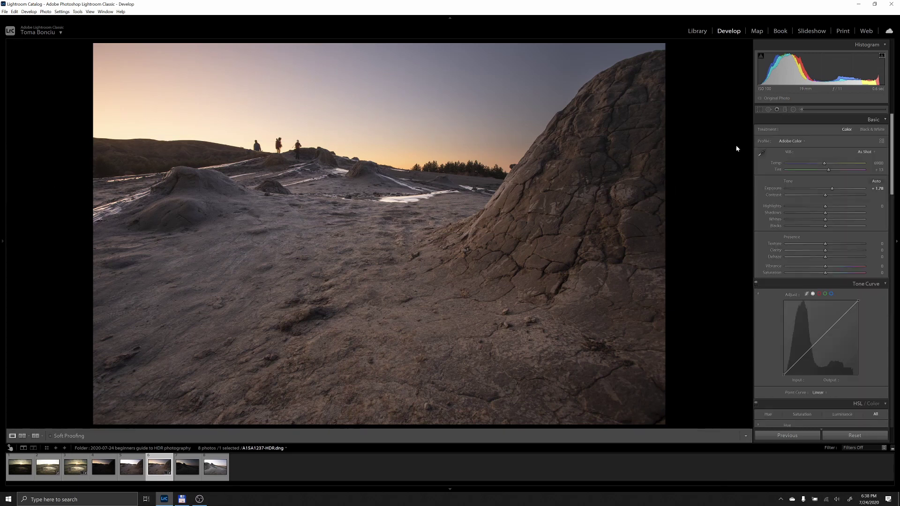
After a before/after check, add a slight S tone curve and set Exposure +1.24, Shadows +18.
{"action": "key", "text": "backslash"}
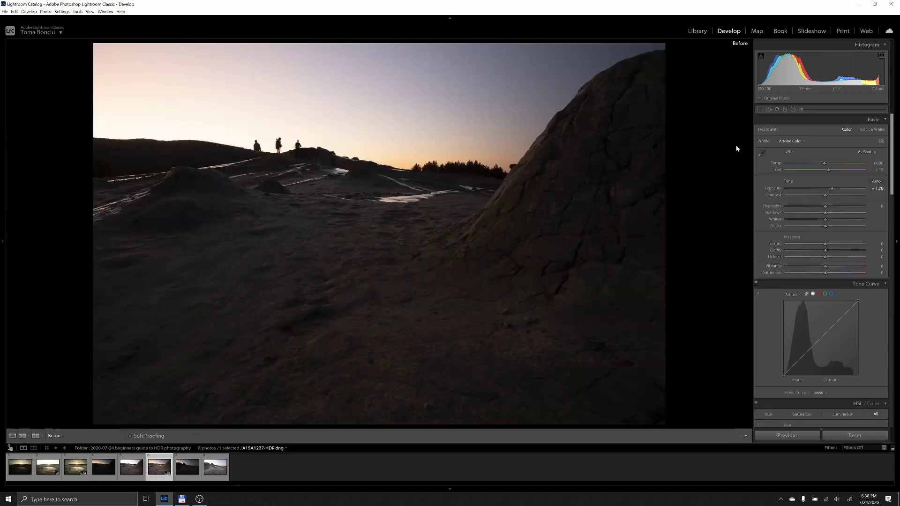
{"action": "key", "text": "backslash"}
{"action": "key", "text": "backslash"}
{"action": "key", "text": "backslash"}
{"action": "key", "text": "backslash"}
{"action": "key", "text": "backslash"}
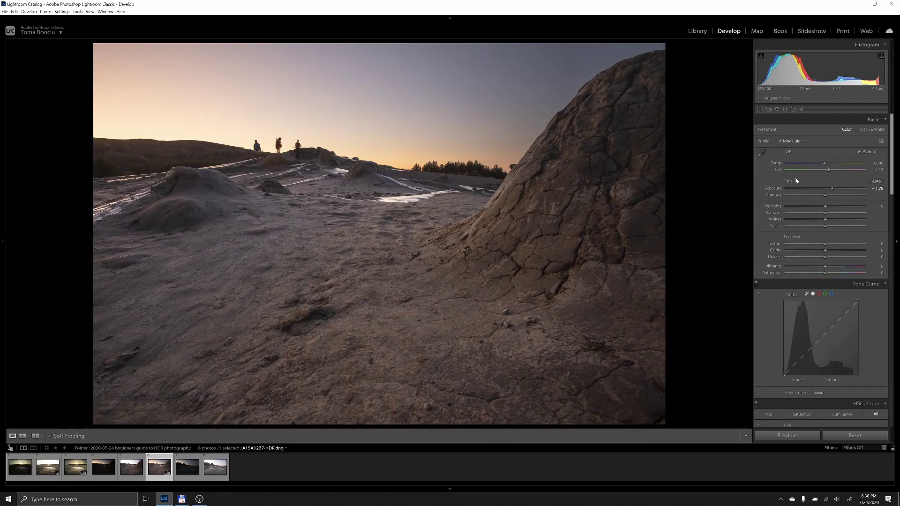
{"action": "left_click_drag", "start_coordinate": [839, 319], "coordinate": [840, 316]}
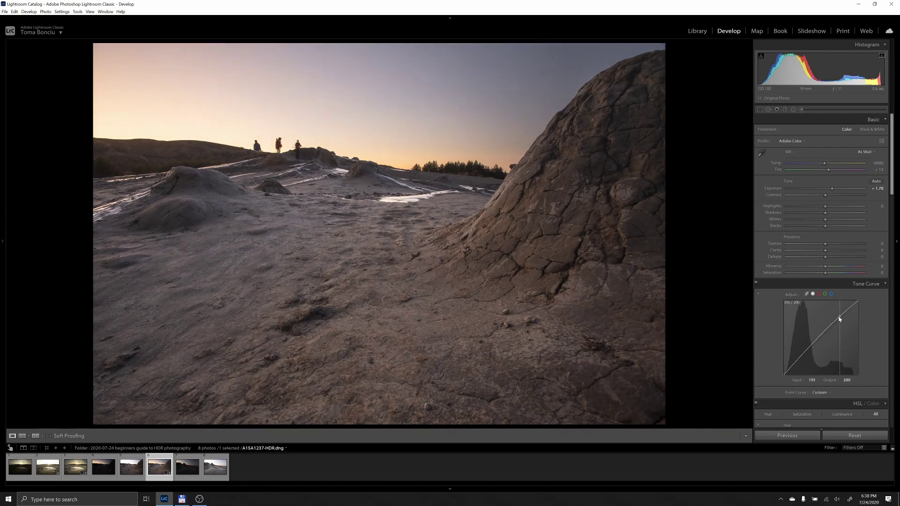
{"action": "left_click_drag", "start_coordinate": [814, 345], "coordinate": [814, 346]}
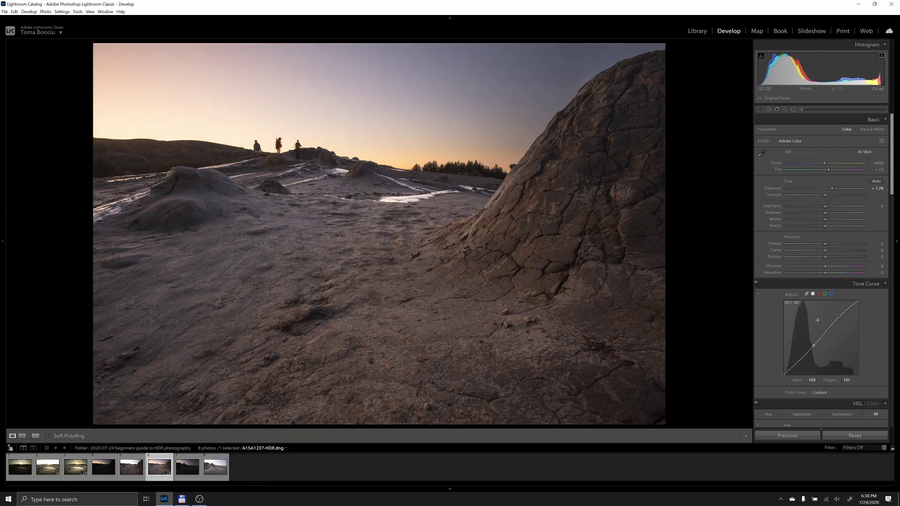
{"action": "left_click_drag", "start_coordinate": [831, 189], "coordinate": [835, 215]}
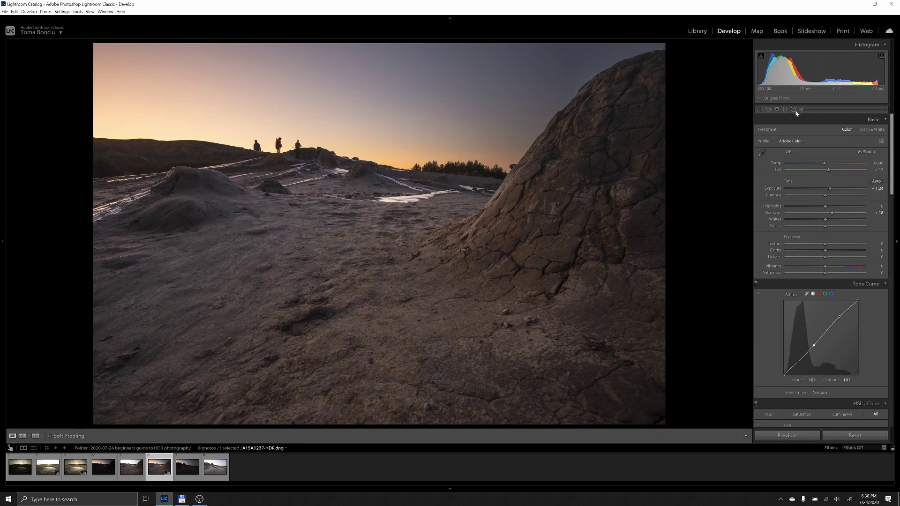
Draw a large inverted radial filter over the scene's centre at Exposure +0.45.
{"action": "left_click", "coordinate": [793, 110]}
{"action": "left_click_drag", "start_coordinate": [294, 169], "coordinate": [498, 490]}
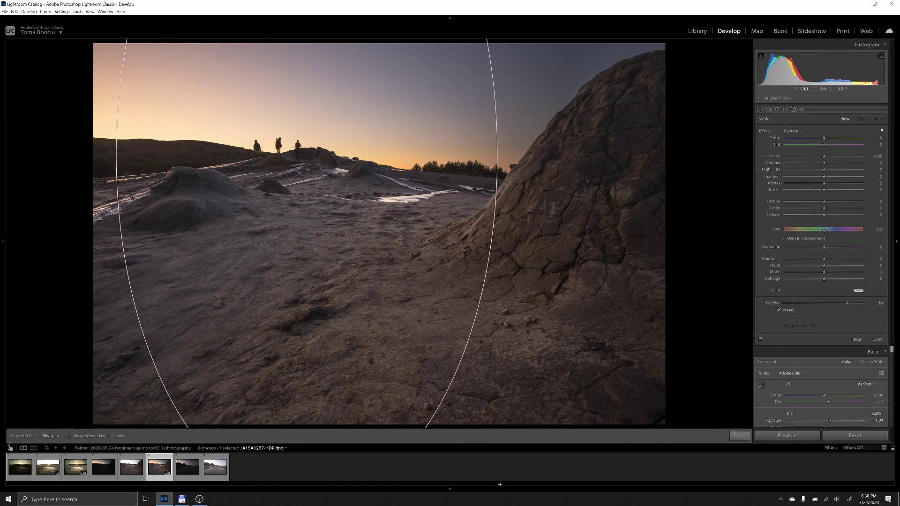
{"action": "left_click_drag", "start_coordinate": [490, 192], "coordinate": [476, 277]}
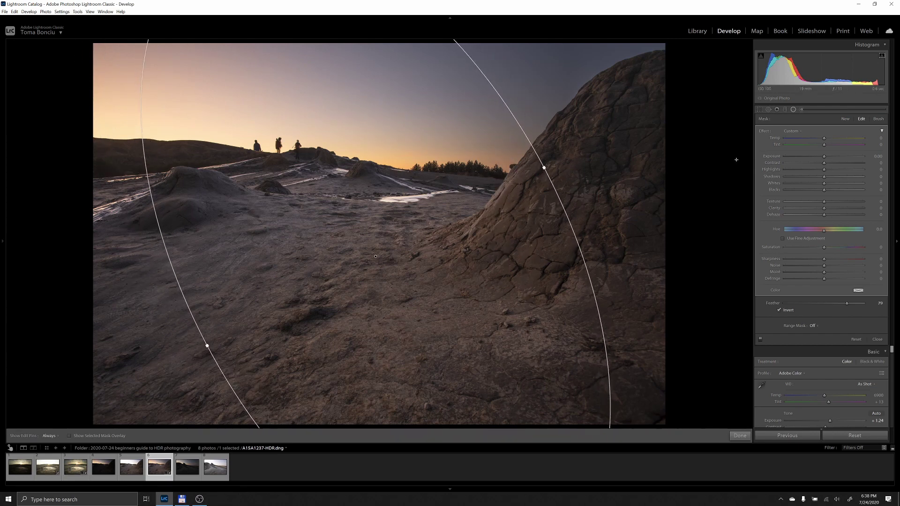
{"action": "left_click_drag", "start_coordinate": [824, 156], "coordinate": [831, 160]}
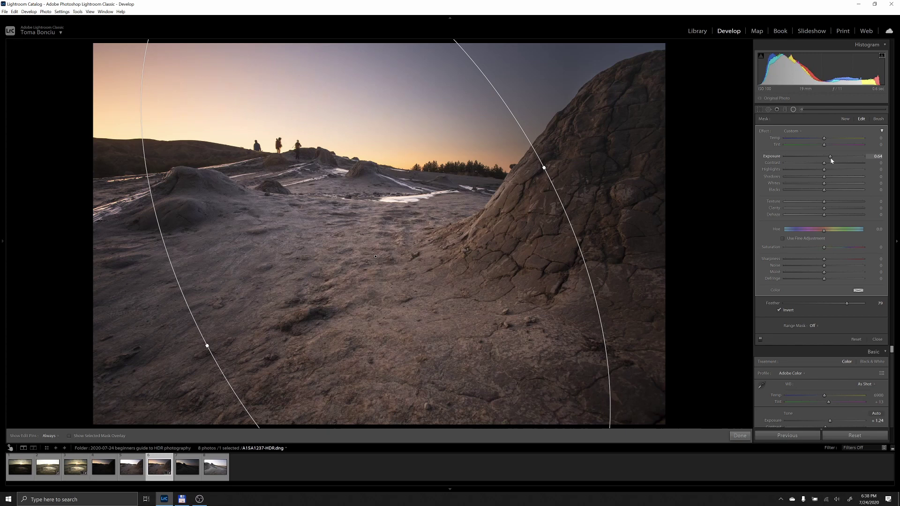
{"action": "left_click_drag", "start_coordinate": [544, 167], "coordinate": [574, 156]}
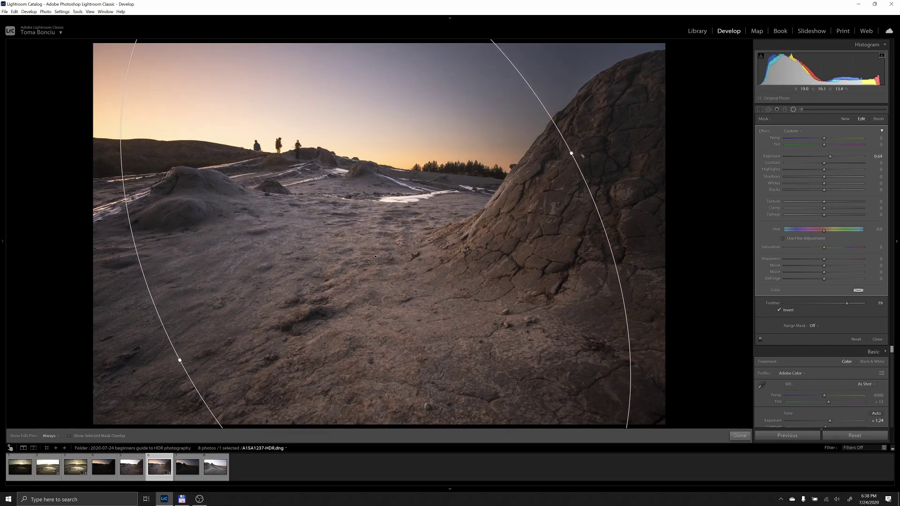
{"action": "left_click_drag", "start_coordinate": [830, 159], "coordinate": [829, 160]}
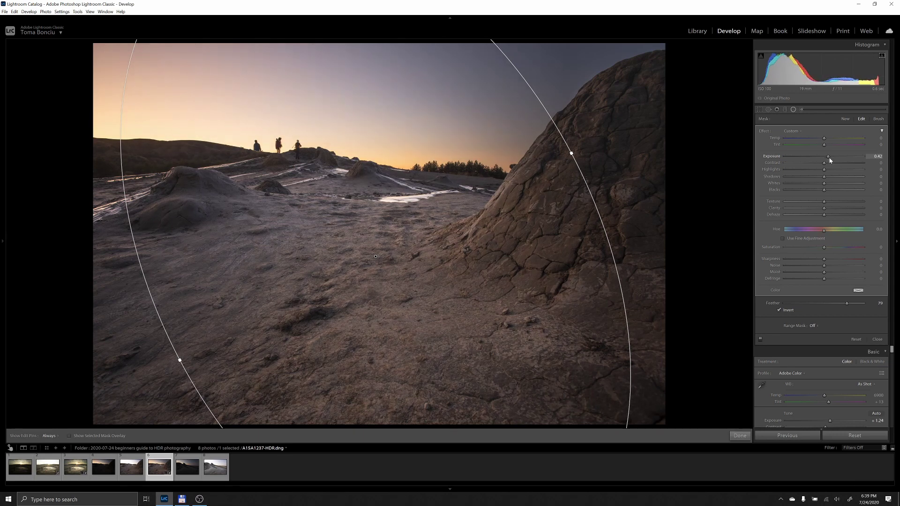
{"action": "left_click", "coordinate": [792, 111]}
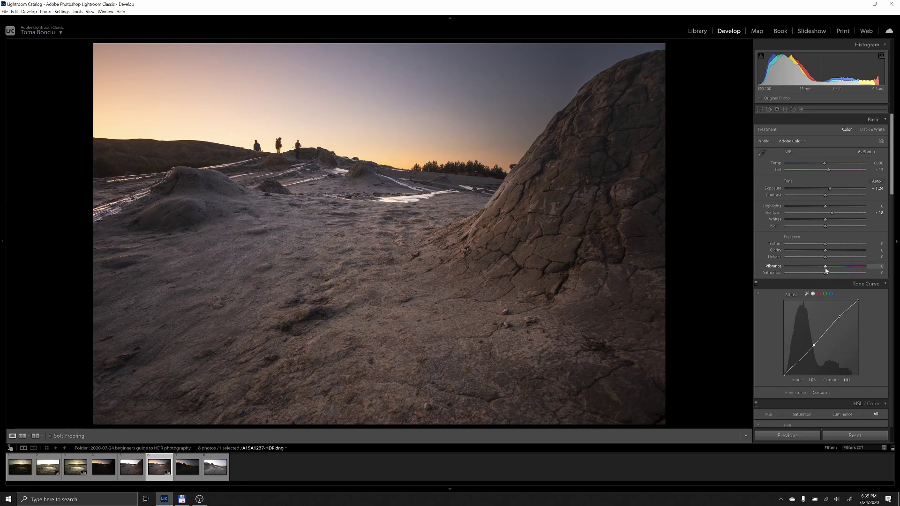
Set Vibrance to +24, compare before/after, and advance to the next photo, A1SA1239.CR3.
{"action": "left_click_drag", "start_coordinate": [825, 266], "coordinate": [835, 268]}
{"action": "key", "text": "backslash"}
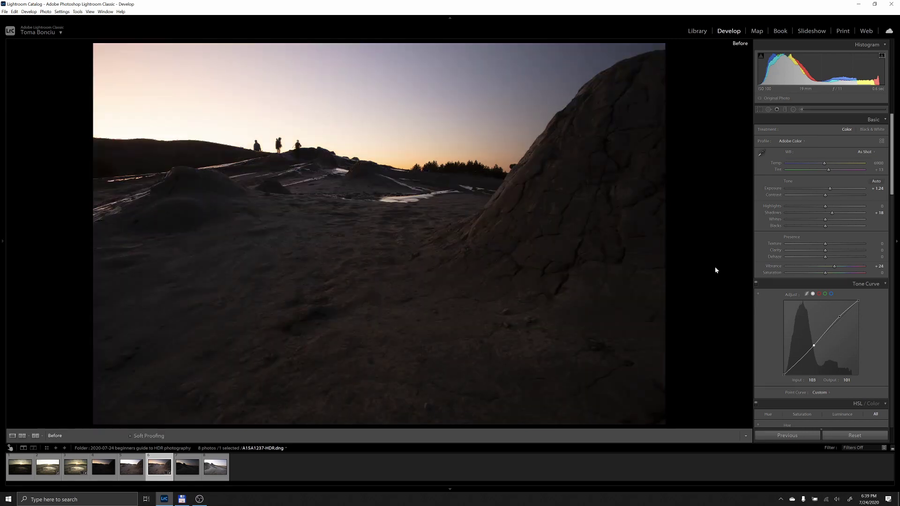
{"action": "key", "text": "backslash"}
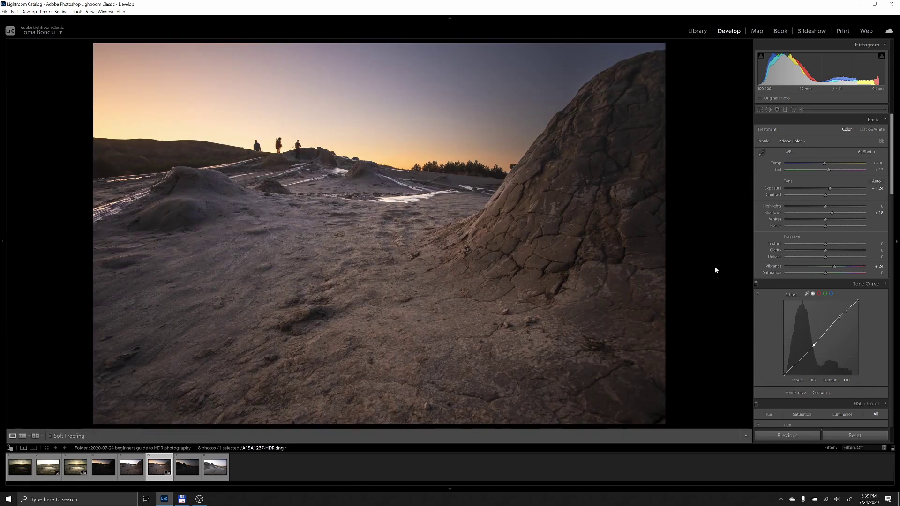
{"action": "key", "text": "backslash"}
{"action": "key", "text": "backslash"}
{"action": "key", "text": "backslash"}
{"action": "key", "text": "Right"}
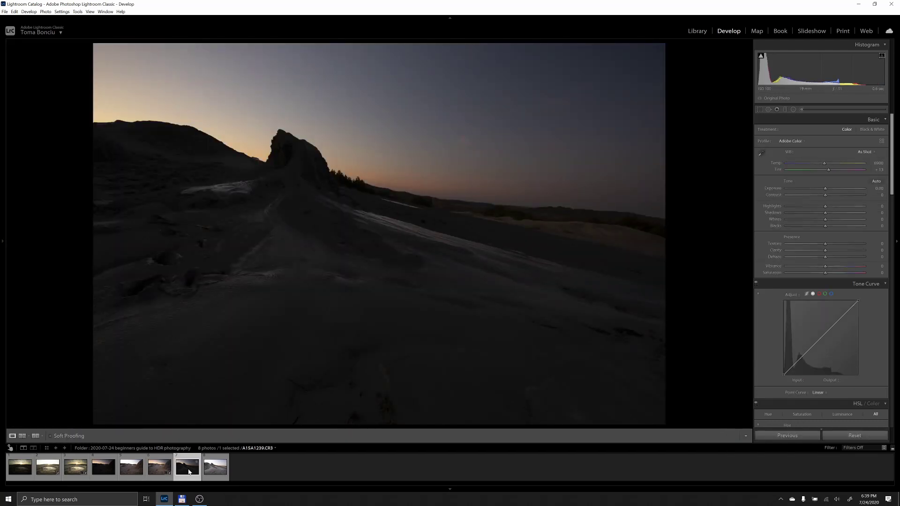
Merge bracketed photos 7 and 8 into an HDR DNG and open it in Develop.
{"action": "left_click", "coordinate": [693, 31]}
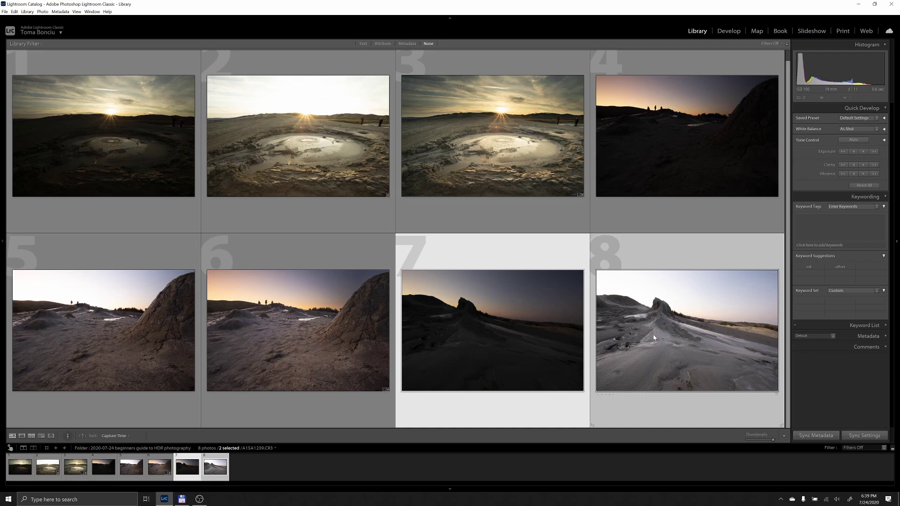
{"action": "key", "text": "ctrl+h"}
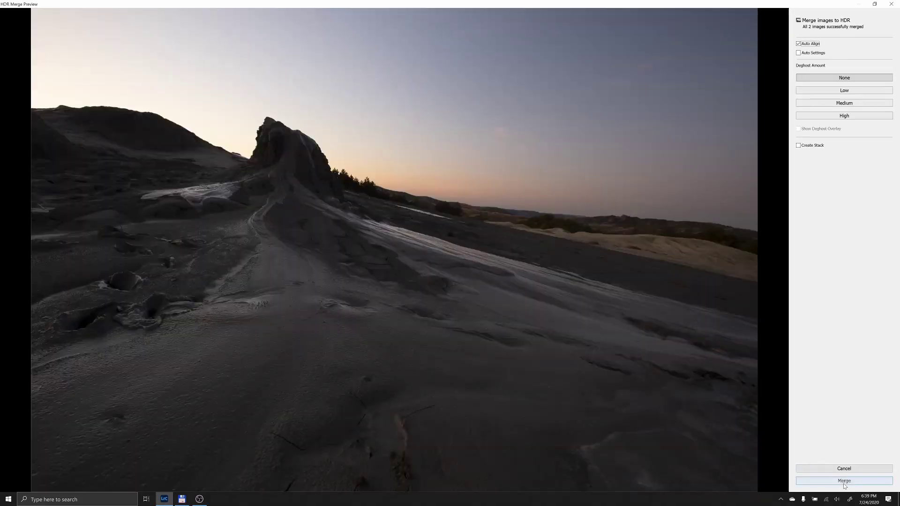
{"action": "left_click", "coordinate": [844, 483]}
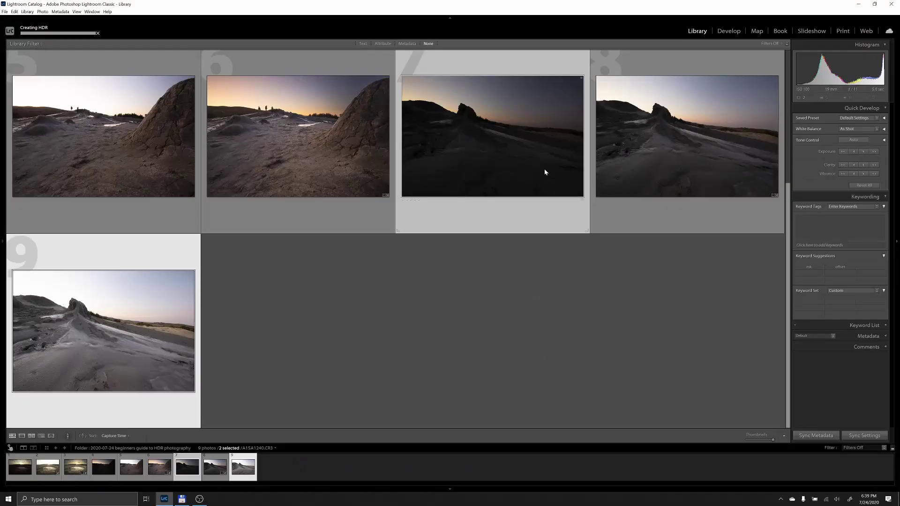
{"action": "left_click", "coordinate": [728, 32]}
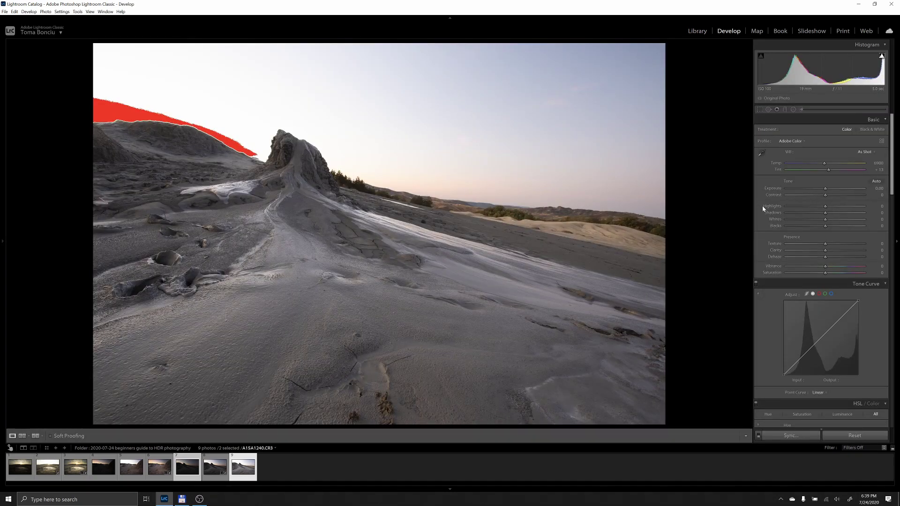
Enable Remove Chromatic Aberration in the Lens Corrections panel.
{"action": "scroll", "coordinate": [763, 208], "scroll_direction": "down", "scroll_amount": 10}
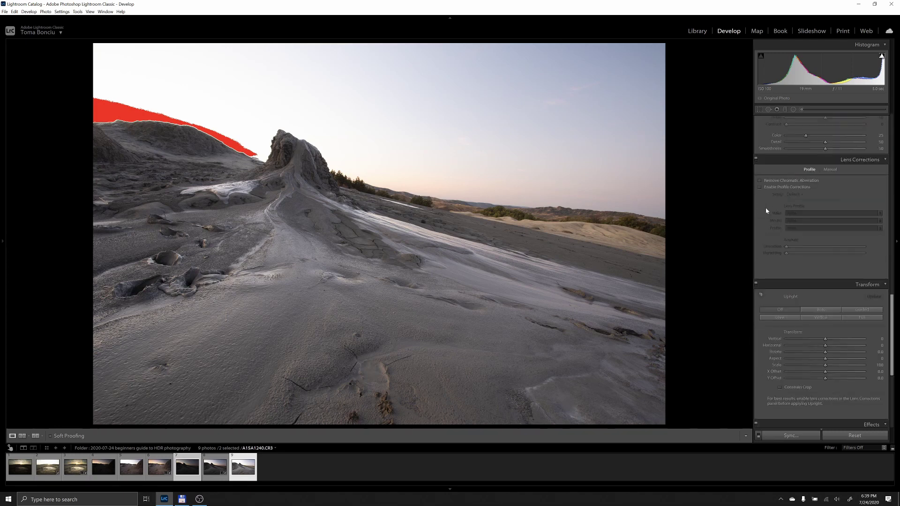
{"action": "left_click", "coordinate": [772, 336]}
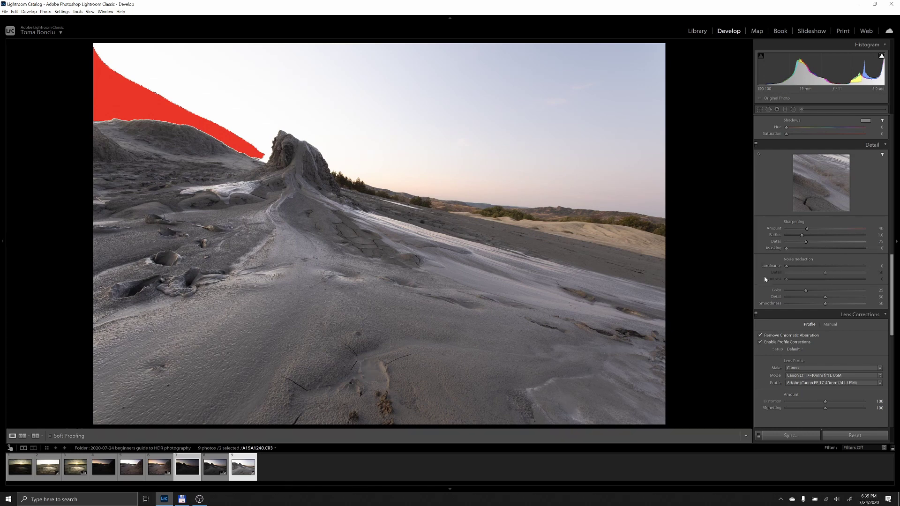
Scroll back up to Basic and select the Graduated Filter tool.
{"action": "scroll", "coordinate": [768, 280], "scroll_direction": "up", "scroll_amount": 10}
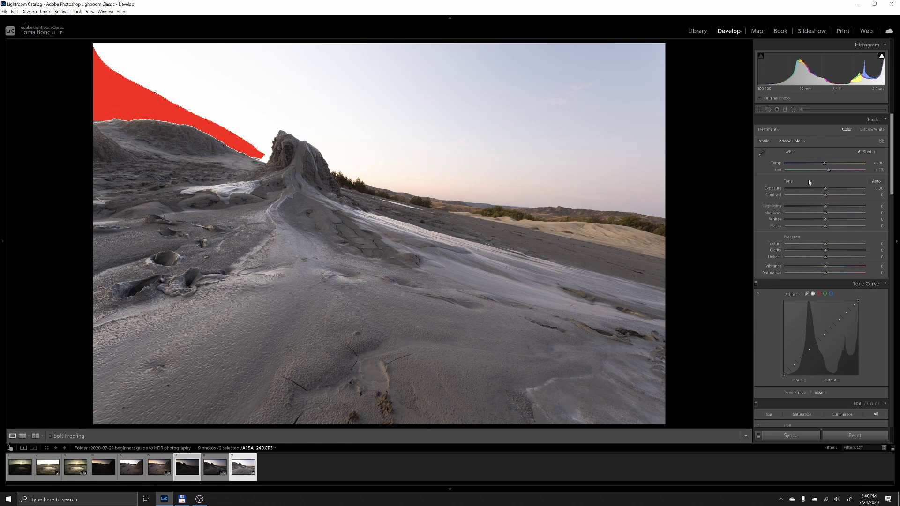
{"action": "left_click", "coordinate": [785, 111]}
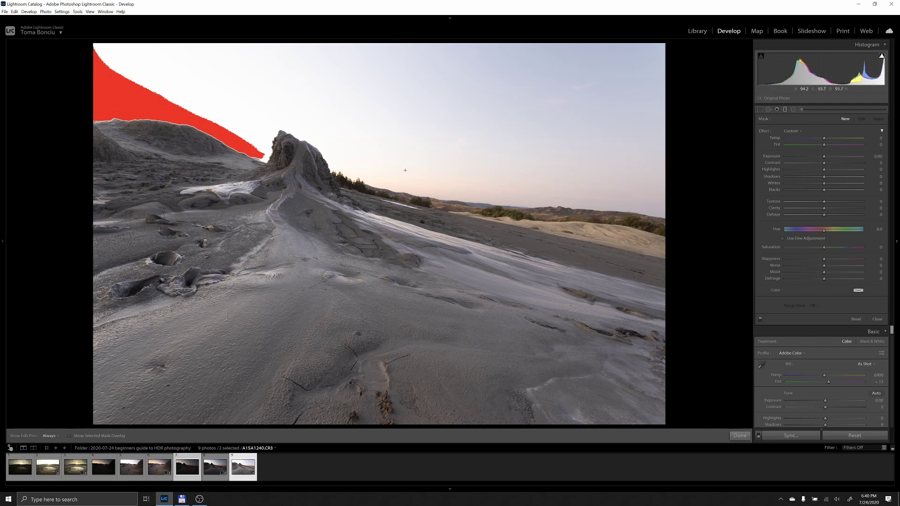
Draw a level graduated filter over the sky with Exposure -1.90, Highlights -49, Shadows about 72.
{"action": "left_click_drag", "start_coordinate": [383, 155], "coordinate": [369, 276]}
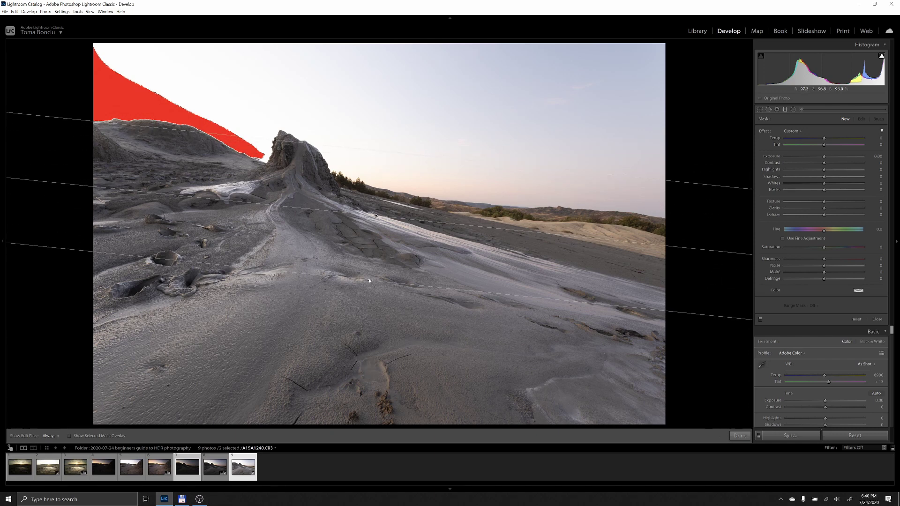
{"action": "left_click_drag", "start_coordinate": [824, 156], "coordinate": [800, 174]}
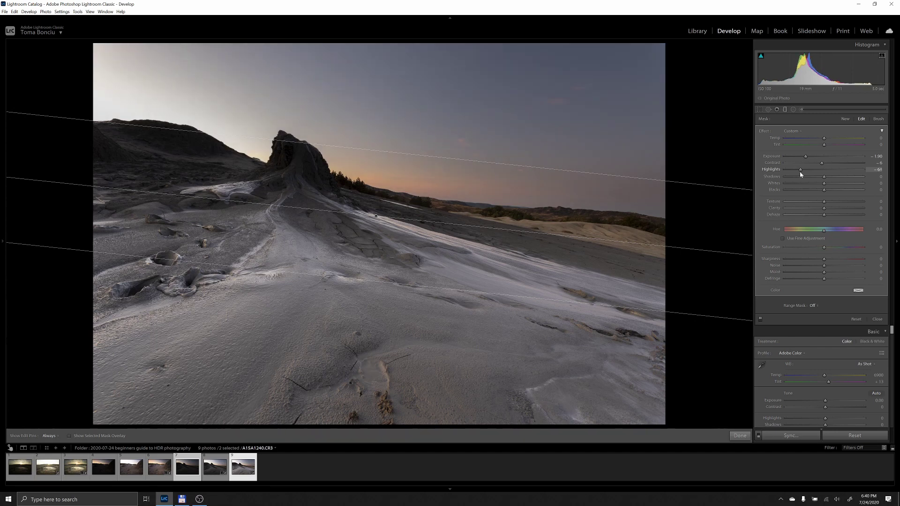
{"action": "double_click", "coordinate": [800, 174]}
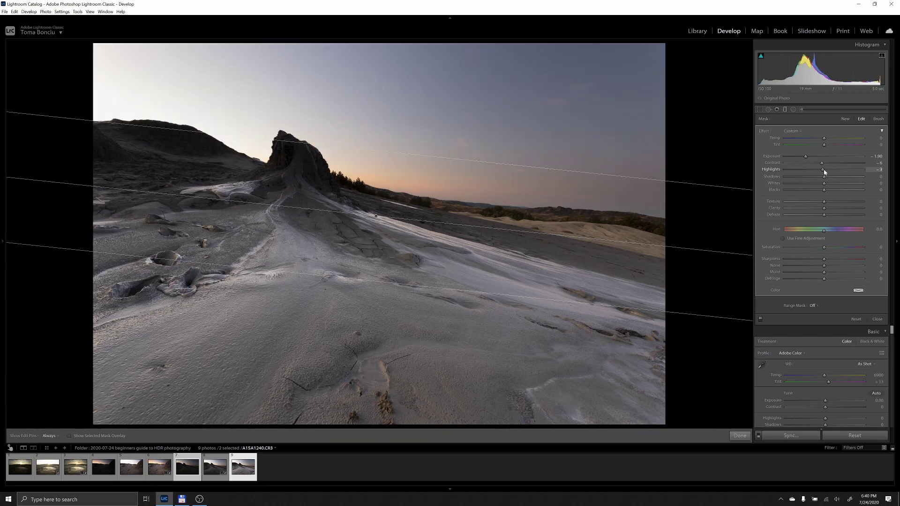
{"action": "left_click", "coordinate": [823, 171]}
{"action": "left_click_drag", "start_coordinate": [610, 240], "coordinate": [611, 220]}
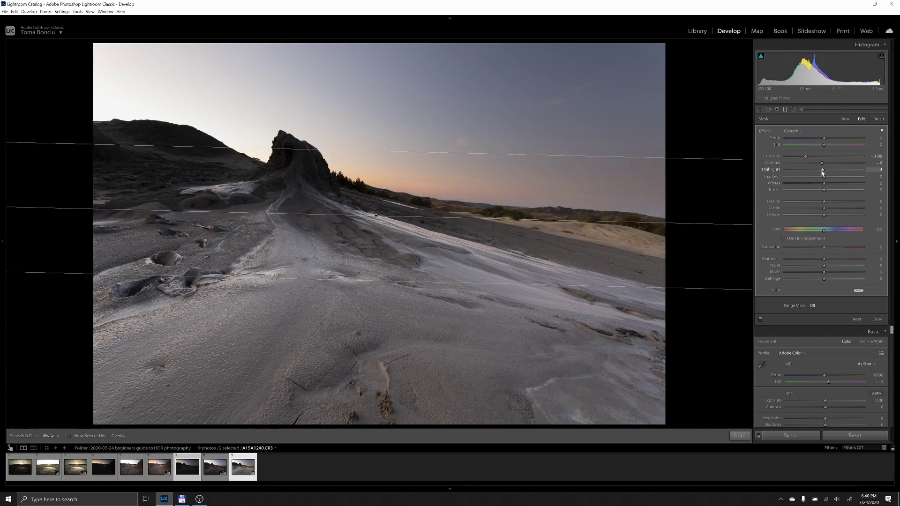
{"action": "left_click_drag", "start_coordinate": [822, 170], "coordinate": [806, 170]}
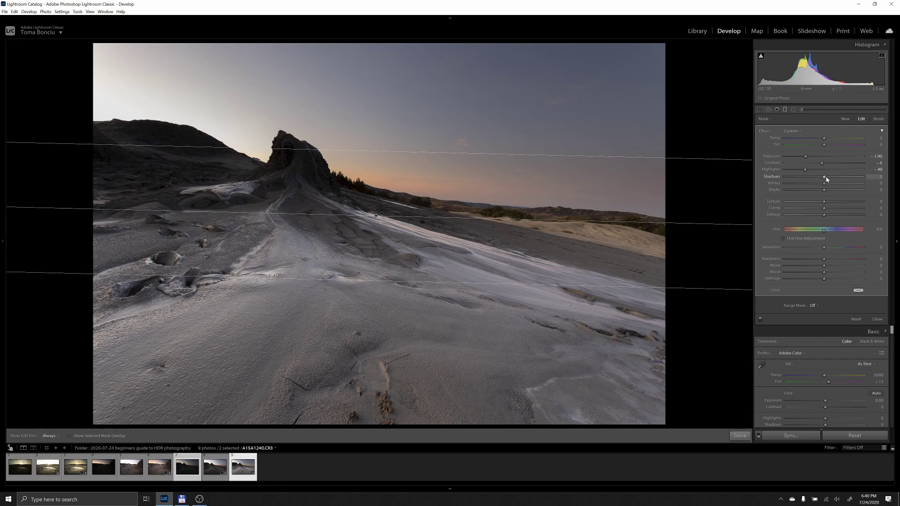
{"action": "left_click_drag", "start_coordinate": [826, 177], "coordinate": [865, 176]}
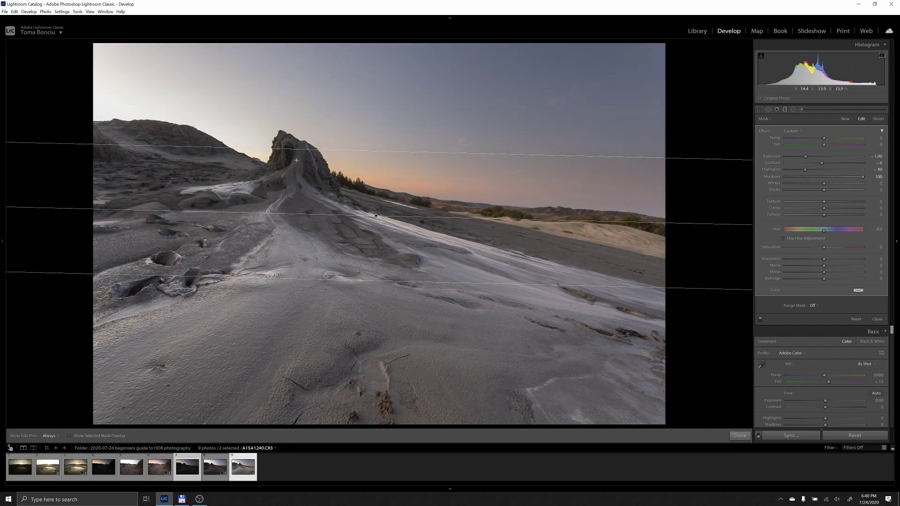
{"action": "left_click_drag", "start_coordinate": [862, 176], "coordinate": [851, 176]}
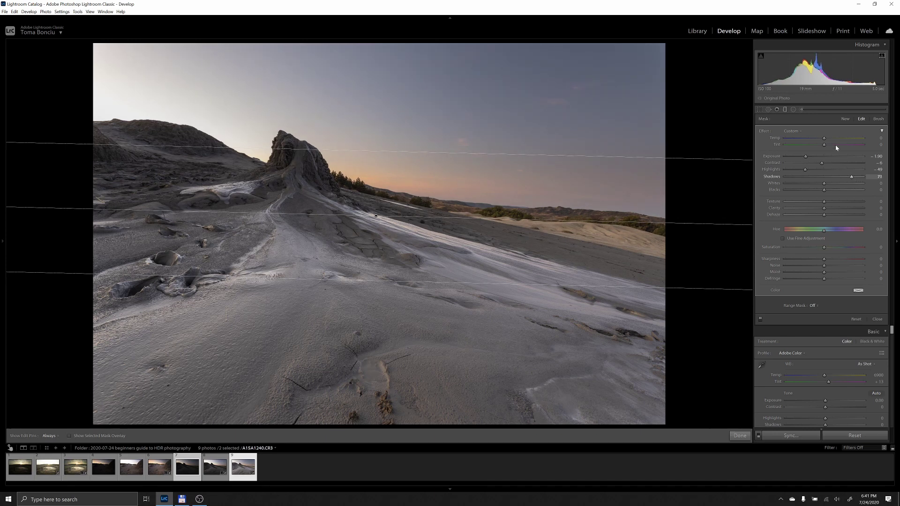
Paint the foreground mud with an Adjustment Brush at about -0.33 Exposure.
{"action": "left_click", "coordinate": [785, 109]}
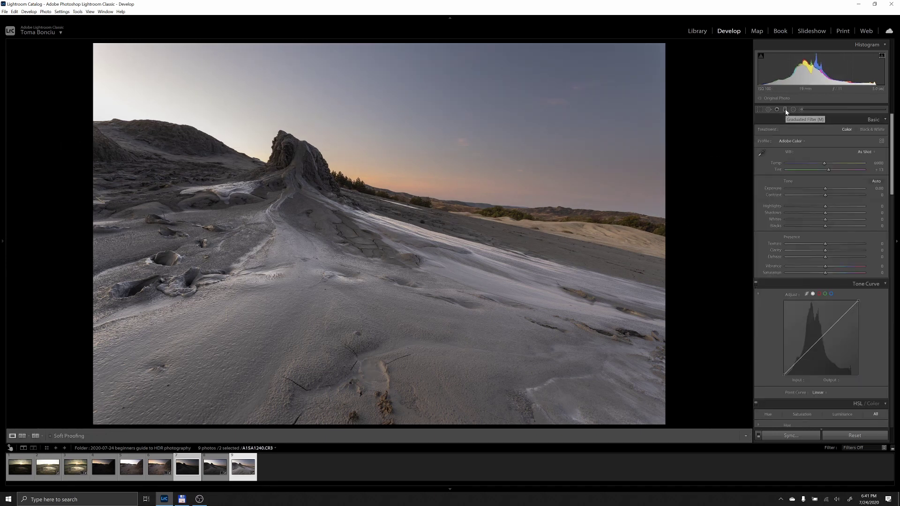
{"action": "left_click", "coordinate": [802, 109]}
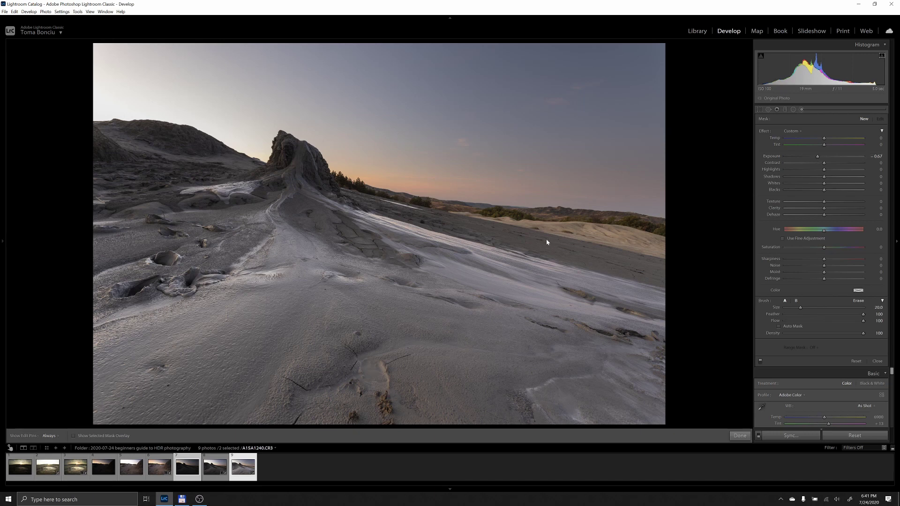
{"action": "scroll", "coordinate": [553, 235], "scroll_direction": "up", "scroll_amount": 2}
{"action": "key", "text": "h"}
{"action": "mouse_move", "coordinate": [583, 341]}
{"action": "left_mouse_down"}
{"action": "mouse_move", "coordinate": [613, 357]}
{"action": "mouse_move", "coordinate": [559, 407]}
{"action": "mouse_move", "coordinate": [312, 432]}
{"action": "mouse_move", "coordinate": [142, 404]}
{"action": "mouse_move", "coordinate": [119, 347]}
{"action": "mouse_move", "coordinate": [122, 299]}
{"action": "mouse_move", "coordinate": [103, 298]}
{"action": "mouse_move", "coordinate": [78, 387]}
{"action": "mouse_move", "coordinate": [166, 364]}
{"action": "mouse_move", "coordinate": [160, 381]}
{"action": "left_mouse_up"}
{"action": "key", "text": "h"}
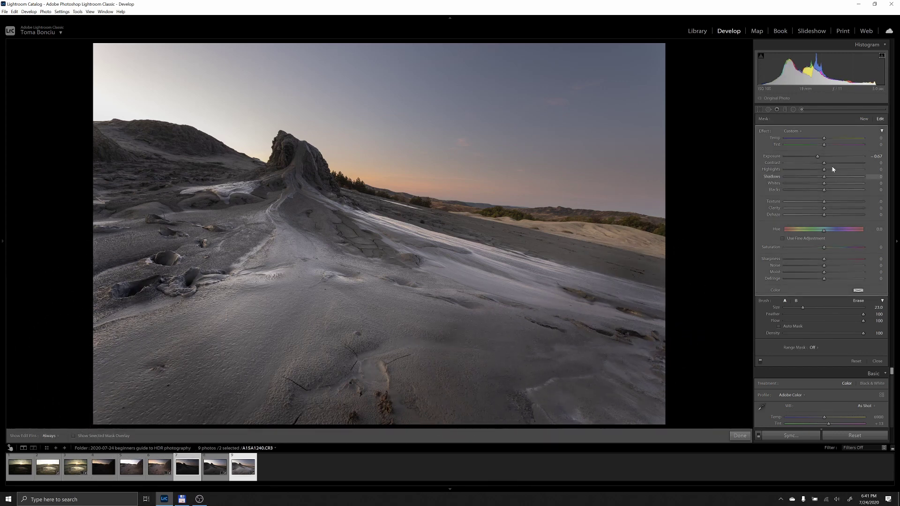
{"action": "double_click", "coordinate": [819, 156]}
{"action": "left_click_drag", "start_coordinate": [826, 160], "coordinate": [821, 160]}
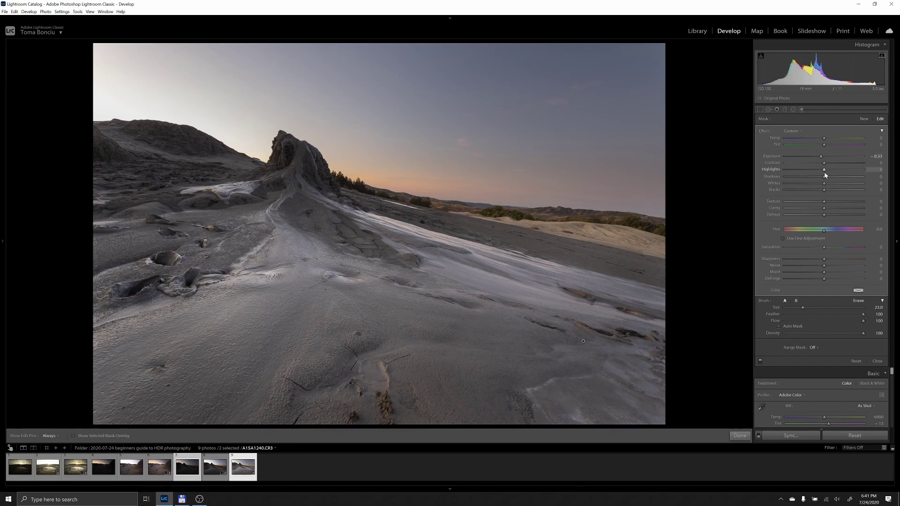
Add a very wide radial filter across the sky at Exposure +0.50.
{"action": "left_click", "coordinate": [793, 109]}
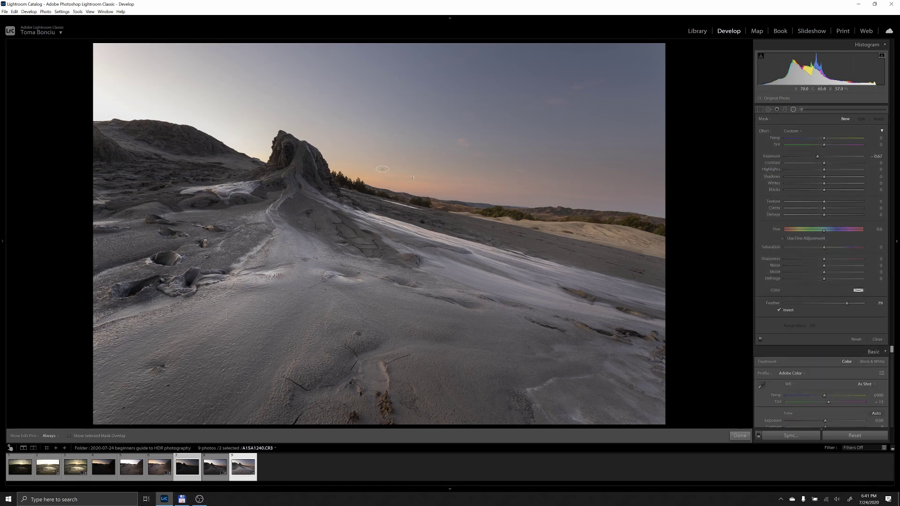
{"action": "left_click_drag", "start_coordinate": [412, 177], "coordinate": [750, 239]}
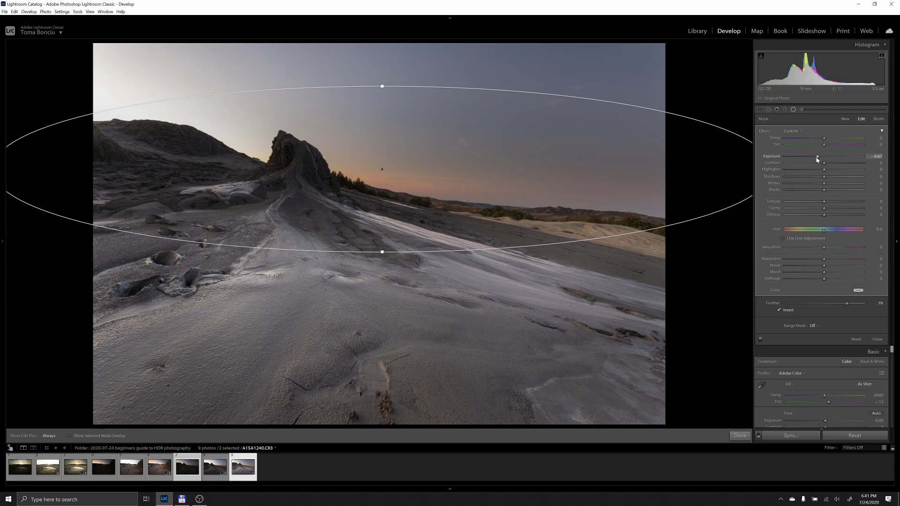
{"action": "double_click", "coordinate": [817, 156]}
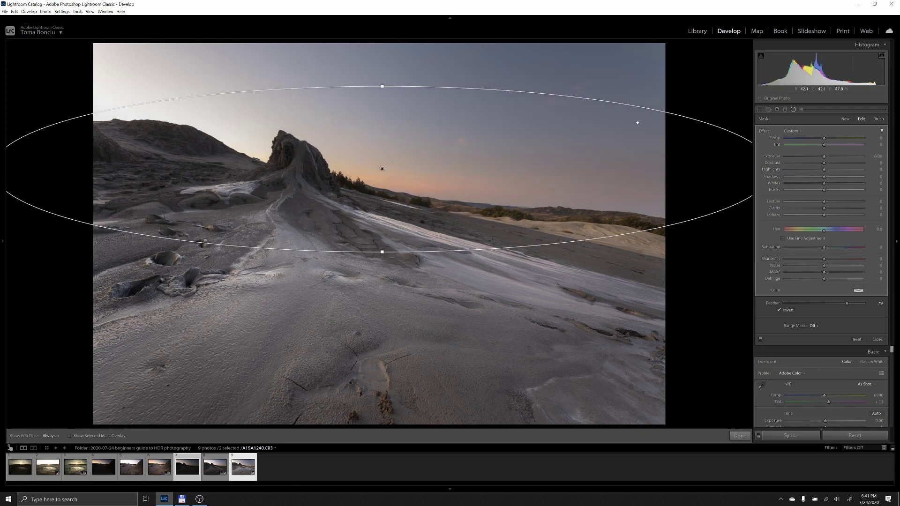
{"action": "left_click_drag", "start_coordinate": [824, 157], "coordinate": [831, 158]}
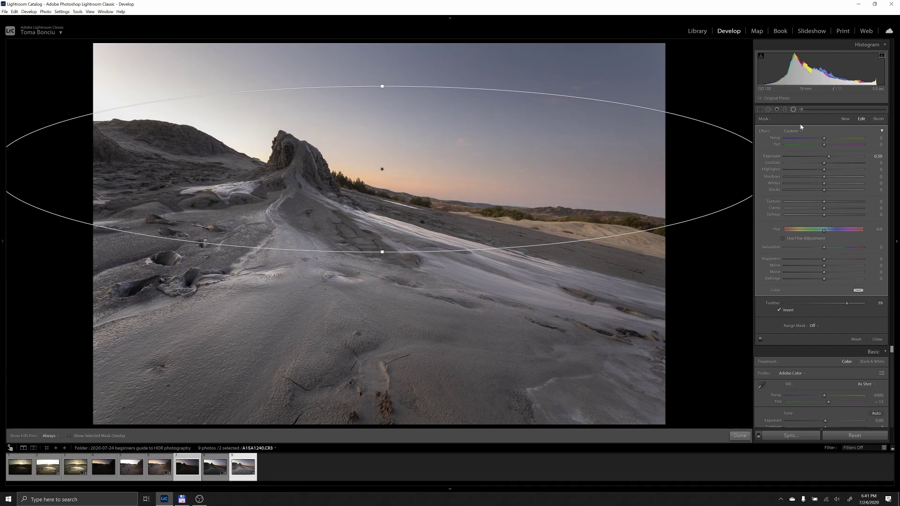
{"action": "left_click", "coordinate": [793, 111]}
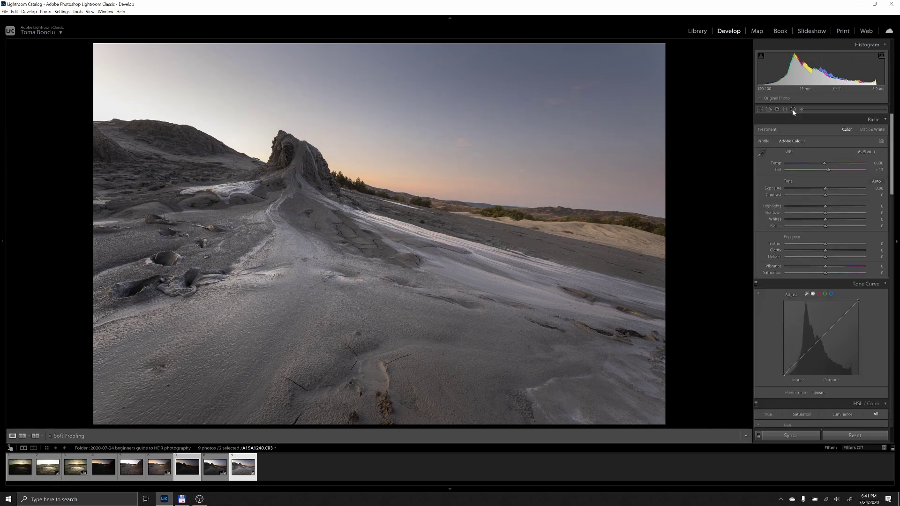
Set white balance to the Shade preset and raise Saturation to +6.
{"action": "left_click", "coordinate": [869, 155]}
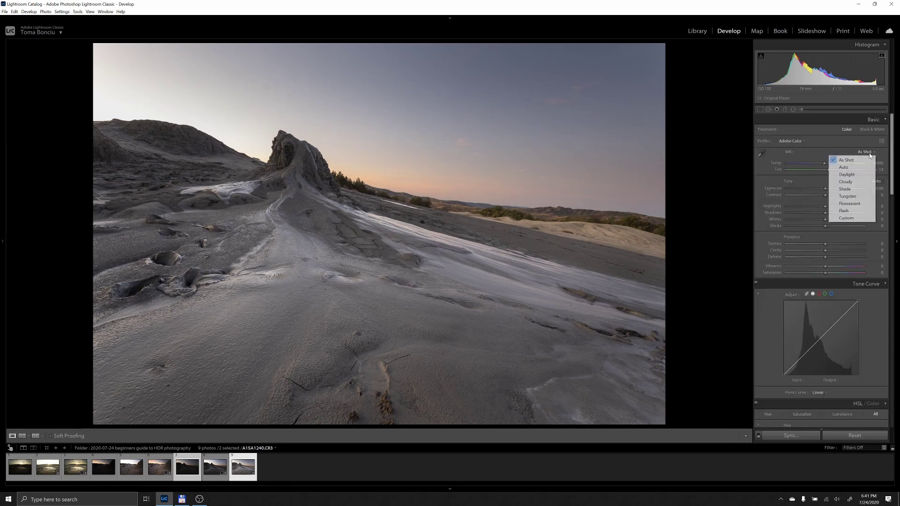
{"action": "left_click", "coordinate": [854, 181]}
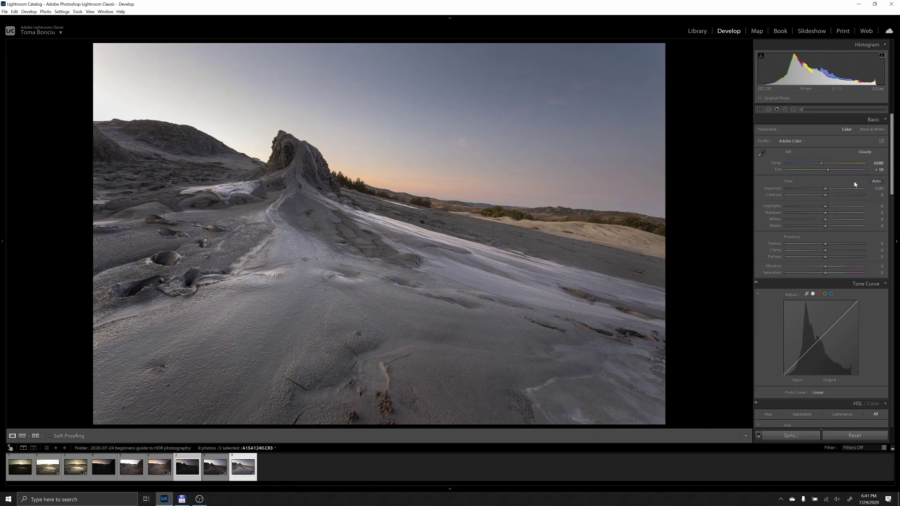
{"action": "left_click", "coordinate": [858, 153]}
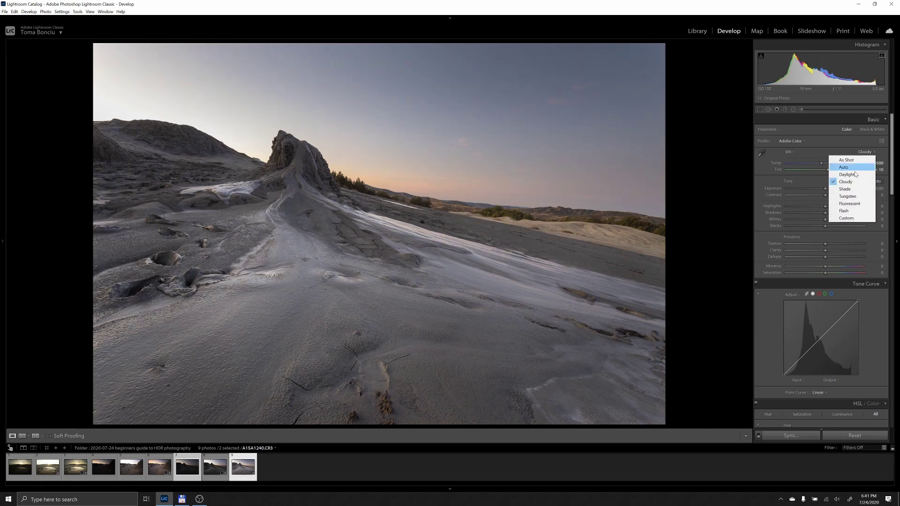
{"action": "left_click", "coordinate": [851, 189]}
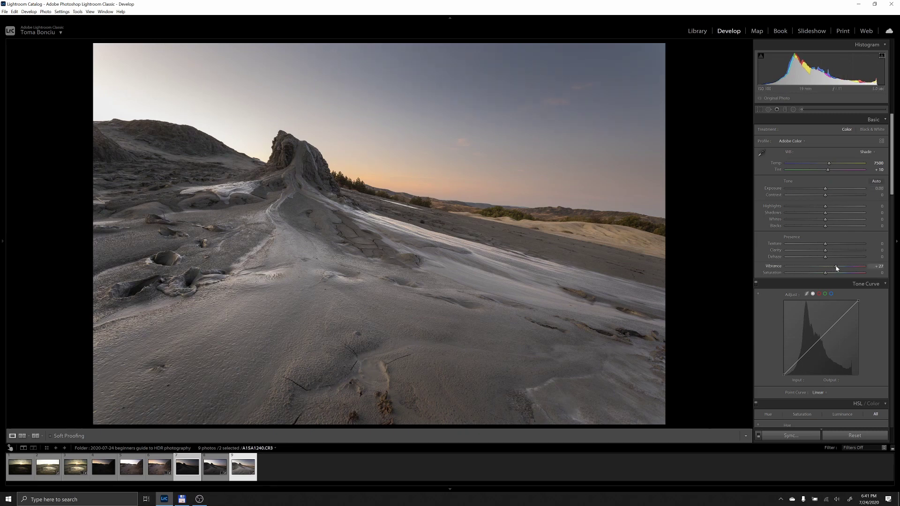
{"action": "left_click_drag", "start_coordinate": [836, 267], "coordinate": [830, 274]}
Give the shadows a purple split tone: Hue 253, Saturation 13, Balance 0.
{"action": "scroll", "coordinate": [811, 287], "scroll_direction": "down", "scroll_amount": 10}
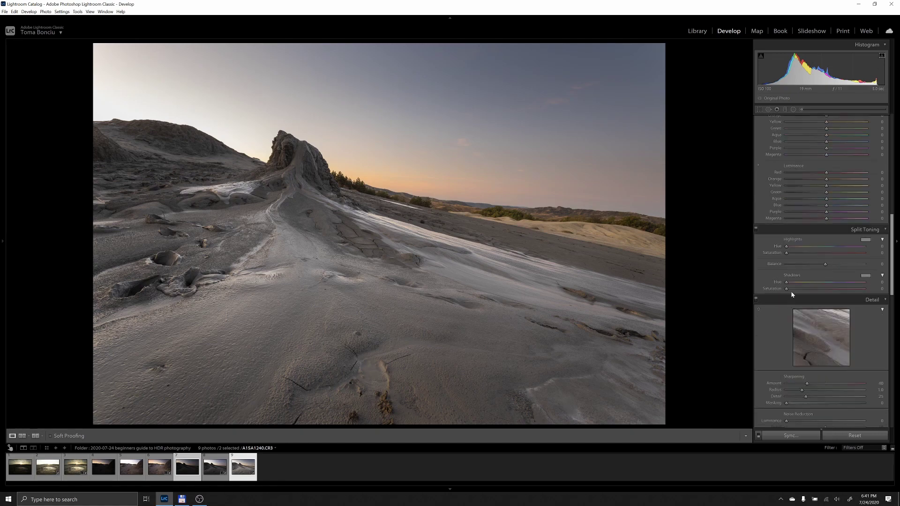
{"action": "left_click_drag", "start_coordinate": [786, 282], "coordinate": [850, 284]}
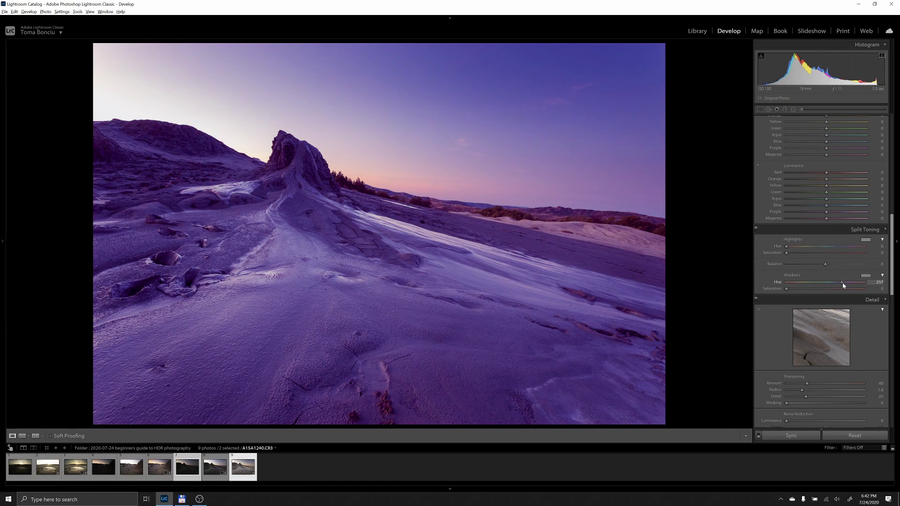
{"action": "left_click_drag", "start_coordinate": [842, 285], "coordinate": [841, 284]}
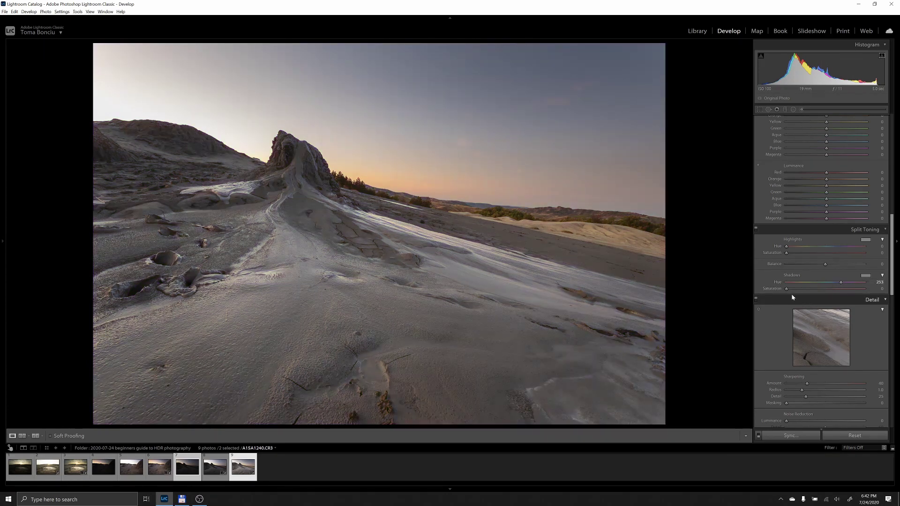
{"action": "mouse_move", "coordinate": [787, 288]}
{"action": "left_mouse_down"}
{"action": "mouse_move", "coordinate": [836, 291]}
{"action": "mouse_move", "coordinate": [788, 289]}
{"action": "mouse_move", "coordinate": [796, 290]}
{"action": "left_mouse_up"}
{"action": "left_click_drag", "start_coordinate": [825, 264], "coordinate": [788, 266]}
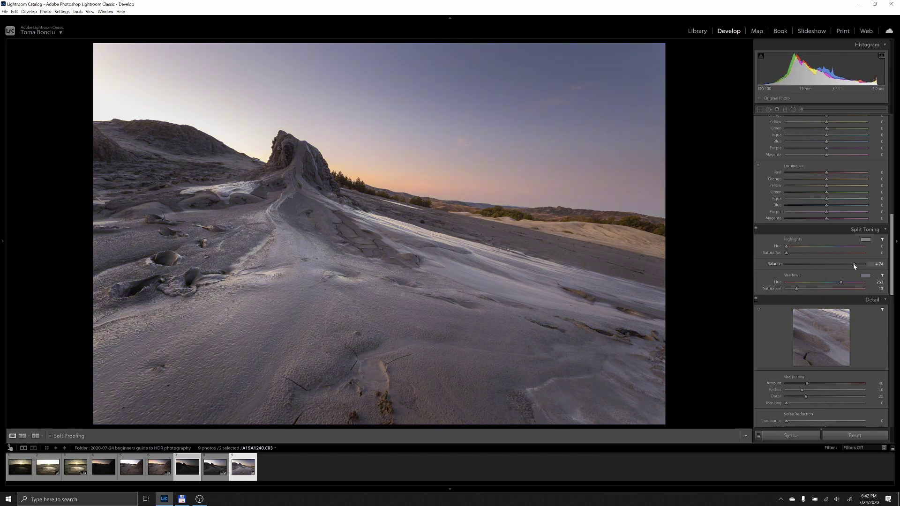
{"action": "left_click_drag", "start_coordinate": [853, 263], "coordinate": [806, 265]}
{"action": "left_click", "coordinate": [826, 269]}
Lift the tone curve with one point and lower Exposure to -0.29.
{"action": "scroll", "coordinate": [775, 316], "scroll_direction": "up", "scroll_amount": 6}
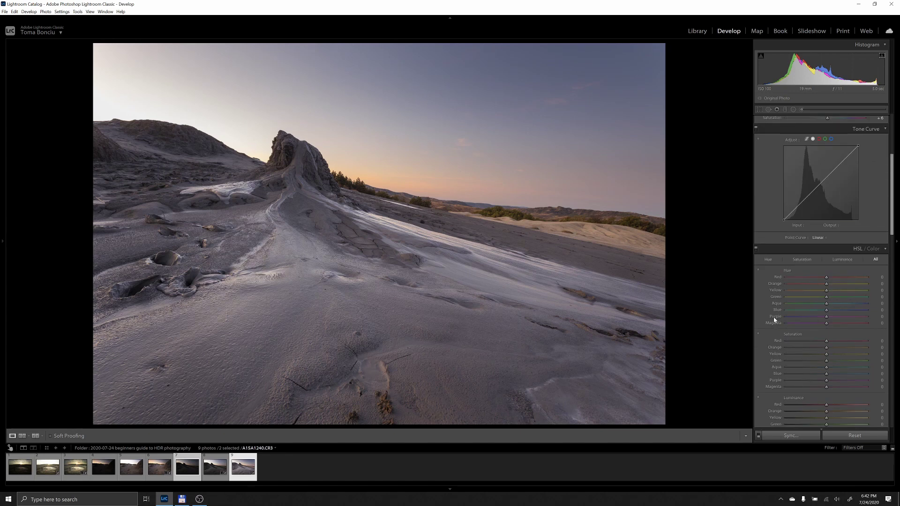
{"action": "scroll", "coordinate": [774, 319], "scroll_direction": "up", "scroll_amount": 4}
{"action": "left_click_drag", "start_coordinate": [838, 321], "coordinate": [812, 346]}
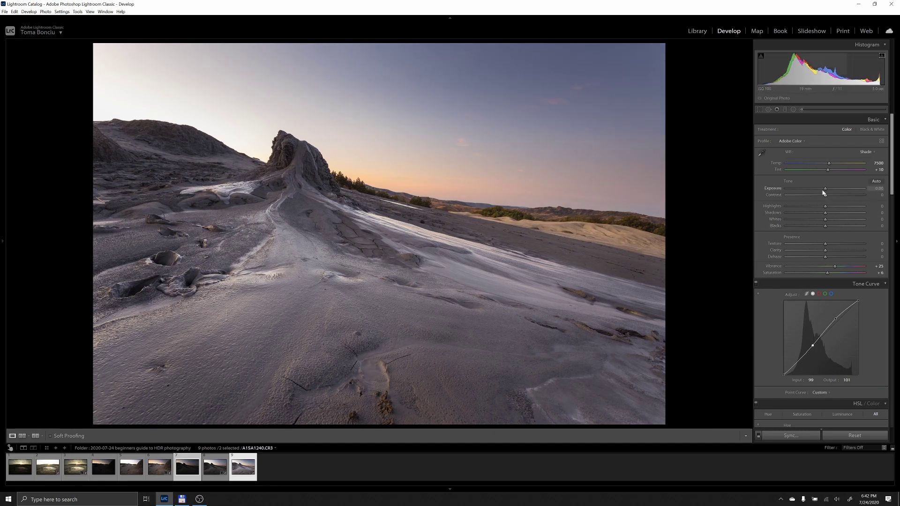
{"action": "left_click_drag", "start_coordinate": [825, 189], "coordinate": [823, 190]}
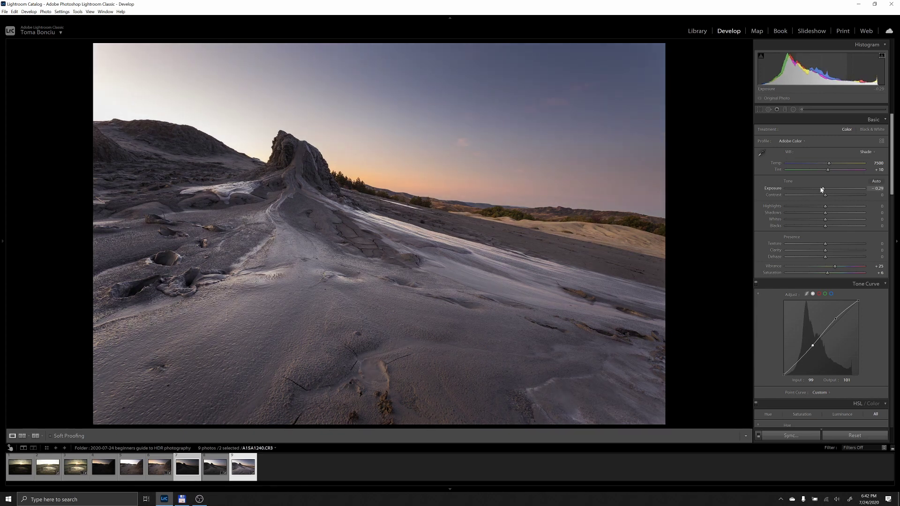
Draw a radial filter ellipse over the central mud ridge, tilted to follow it.
{"action": "left_click", "coordinate": [793, 109]}
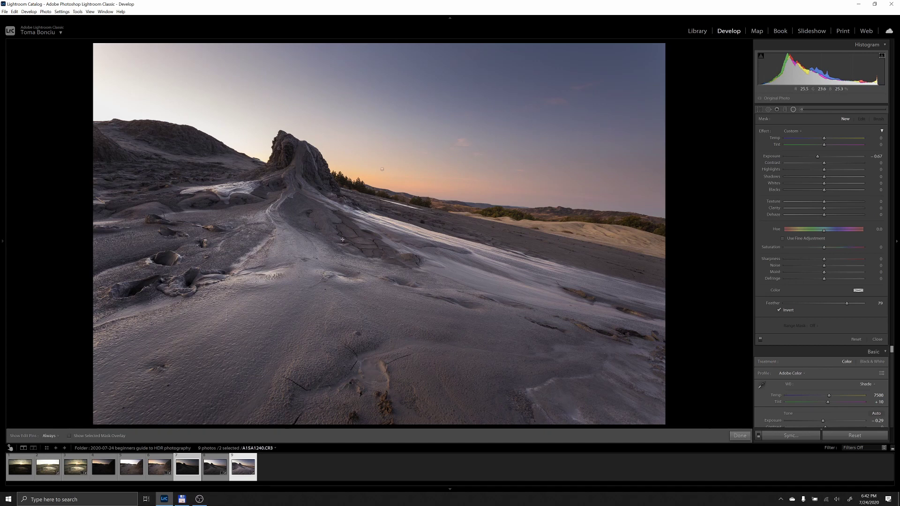
{"action": "double_click", "coordinate": [818, 156]}
{"action": "left_click_drag", "start_coordinate": [354, 242], "coordinate": [506, 421]}
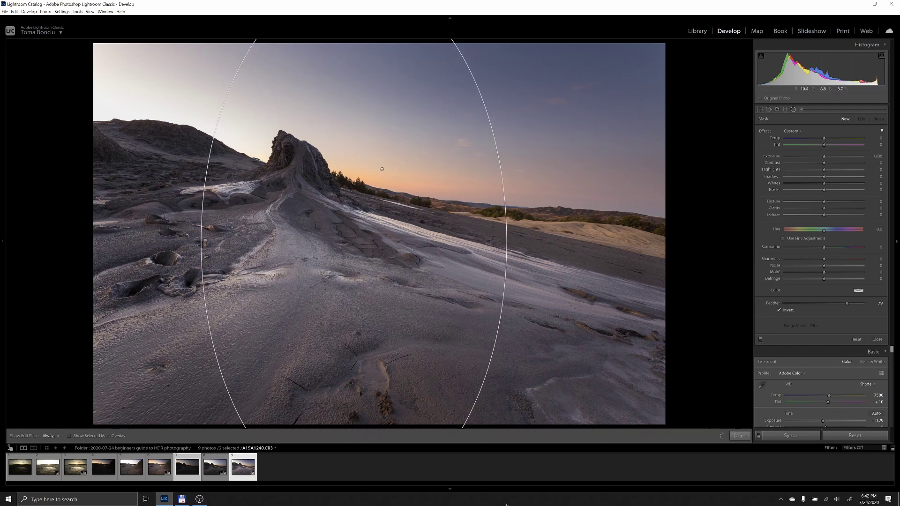
{"action": "left_click_drag", "start_coordinate": [511, 281], "coordinate": [599, 449]}
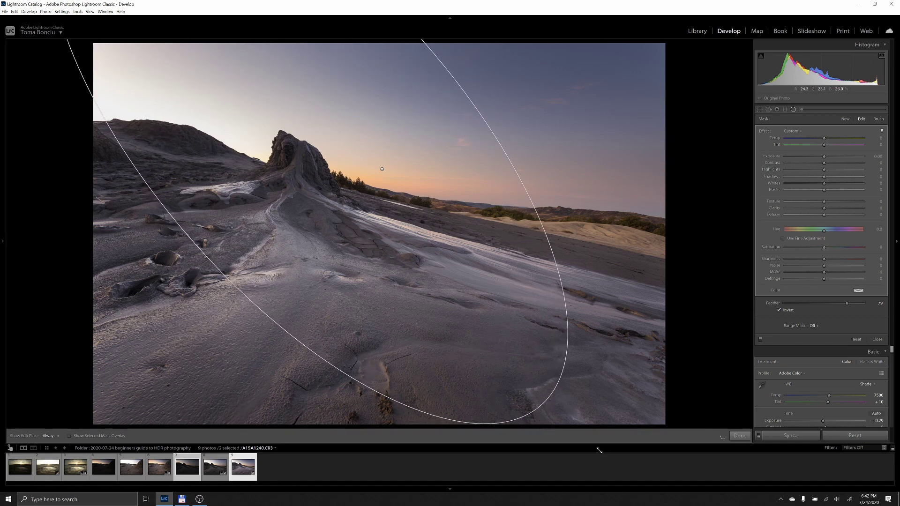
{"action": "left_click_drag", "start_coordinate": [476, 310], "coordinate": [516, 373]}
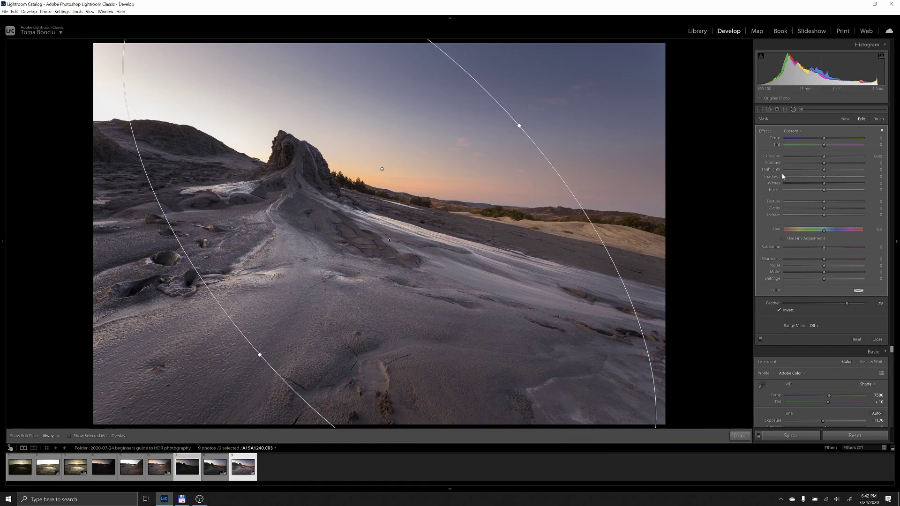
Set the radial filter's Exposure to 0.59, widen the ellipse, and set Feather to 100.
{"action": "left_click_drag", "start_coordinate": [824, 156], "coordinate": [831, 159]}
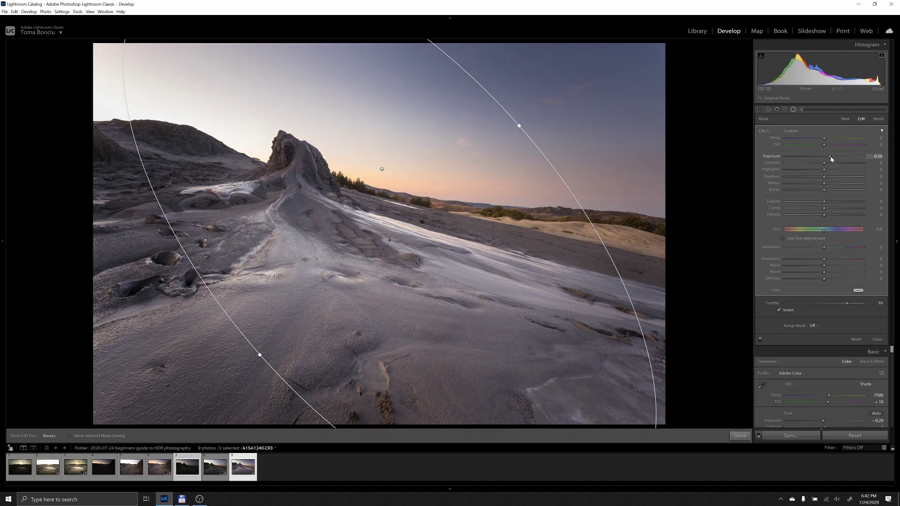
{"action": "left_click_drag", "start_coordinate": [623, 156], "coordinate": [668, 168]}
{"action": "left_click_drag", "start_coordinate": [846, 303], "coordinate": [866, 305]}
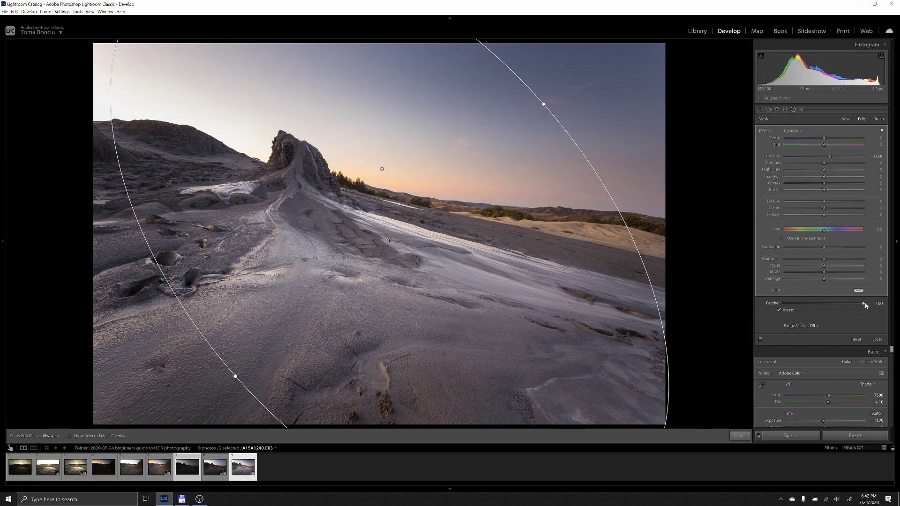
Finish the radial filter, compare Before/After with the backslash key, then return to the Library grid.
{"action": "left_click", "coordinate": [793, 109]}
{"action": "key", "text": "backslash"}
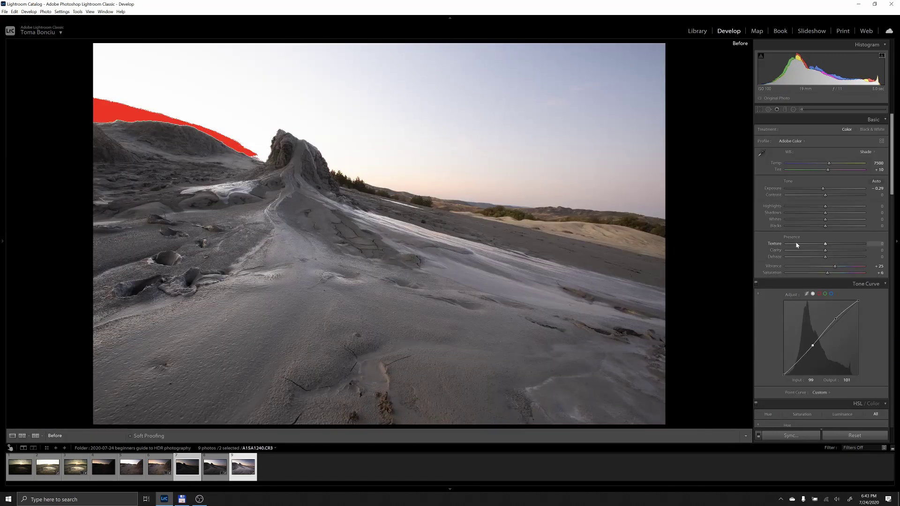
{"action": "key", "text": "backslash"}
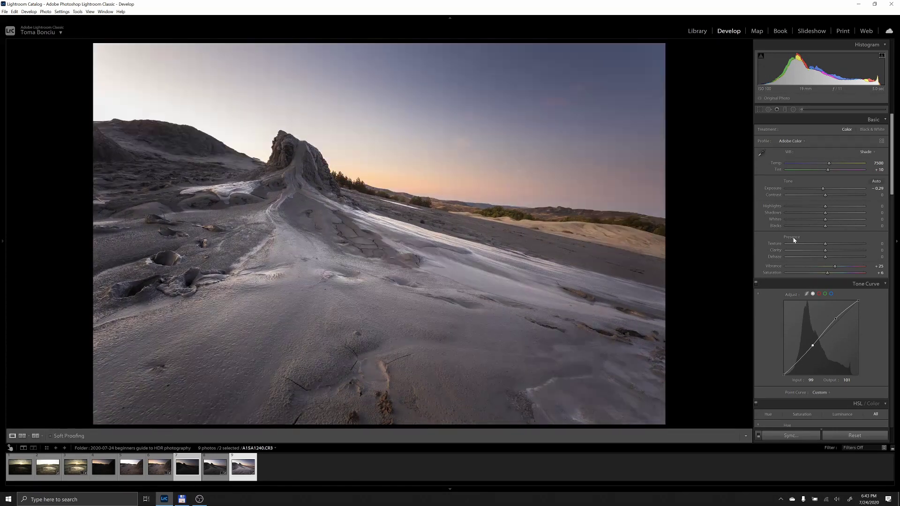
{"action": "left_click", "coordinate": [698, 31]}
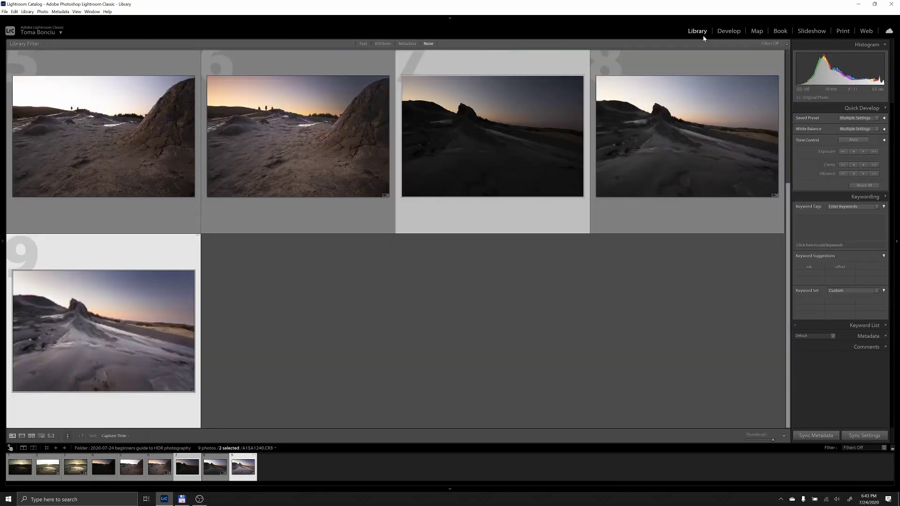